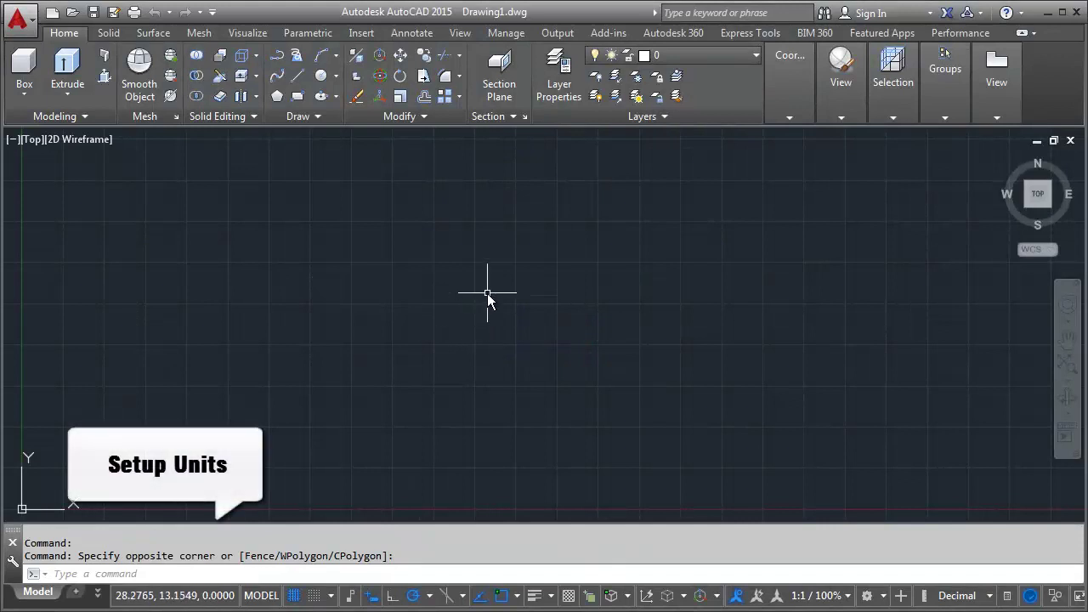
# Use UNITS to set the drawing's insertion scale to Millimeters and confirm
pyautogui.write('u')
pyautogui.write('it')
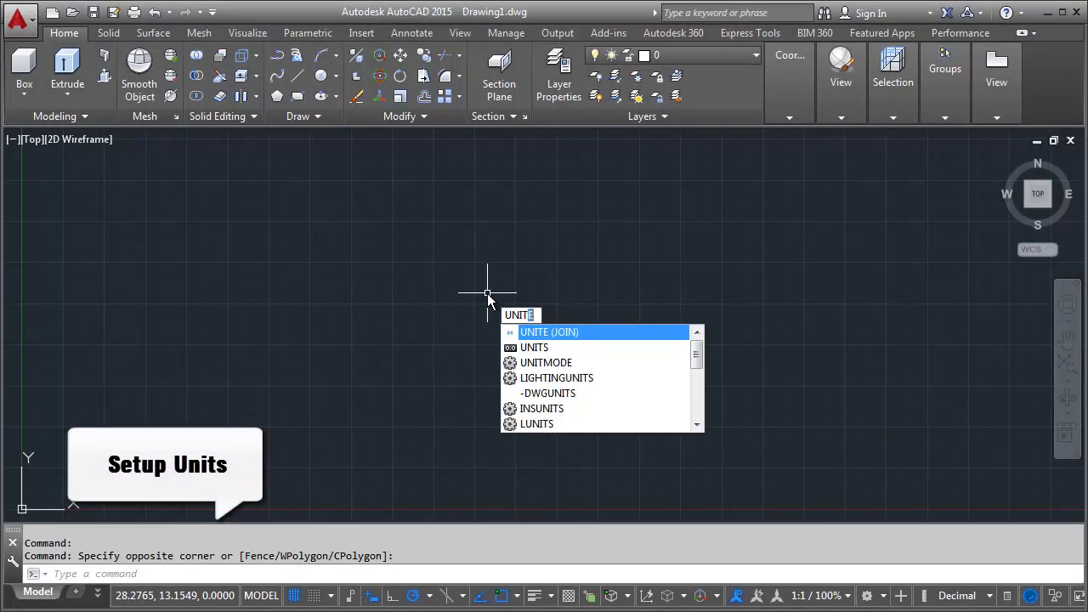
pyautogui.write('s')
pyautogui.press('Return')
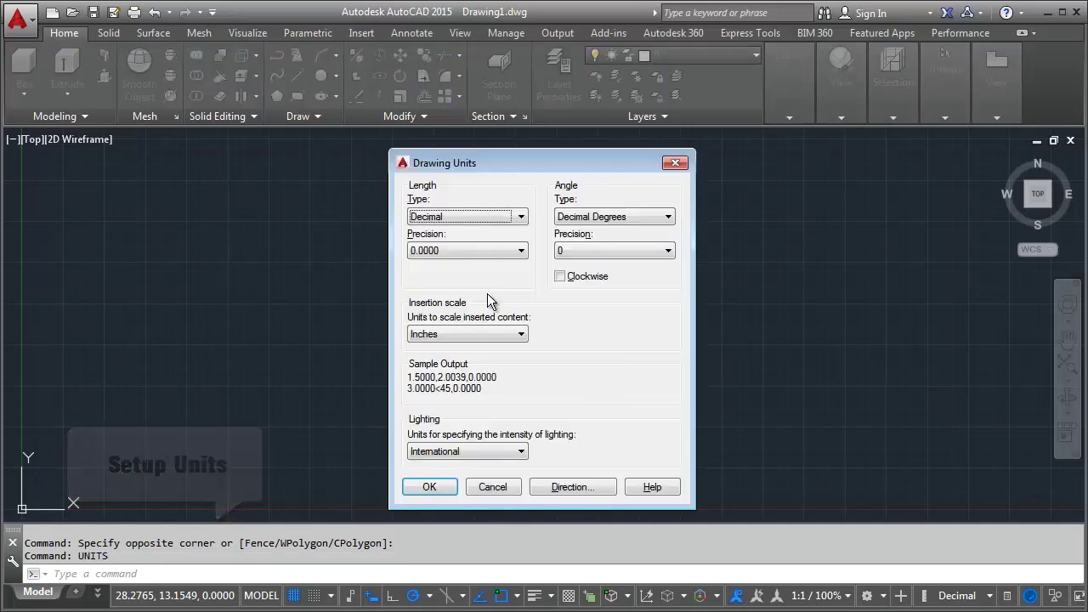
pyautogui.click(496, 338)
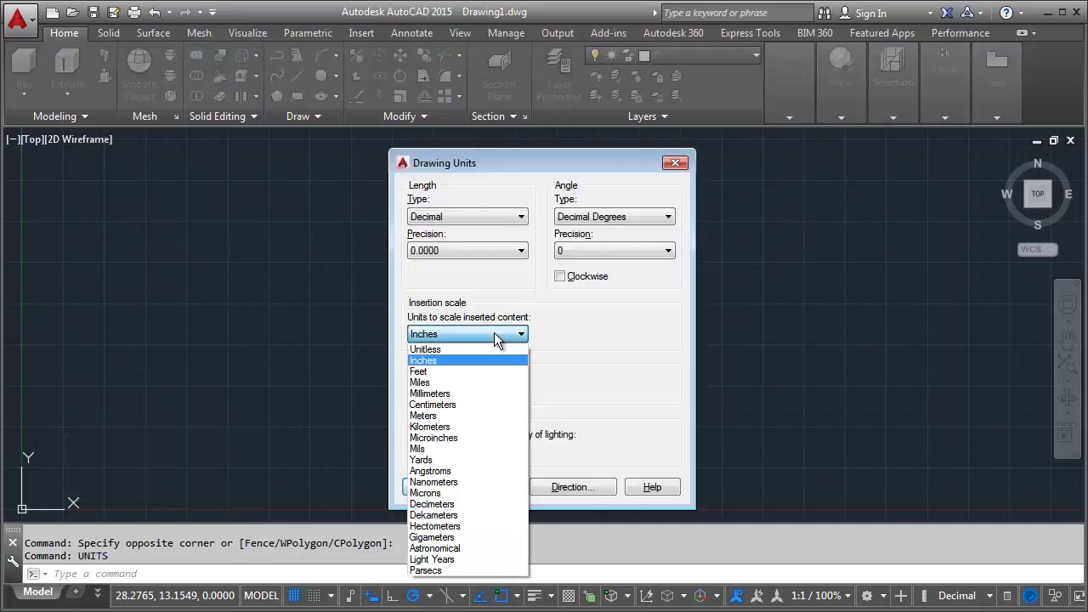
pyautogui.click(487, 393)
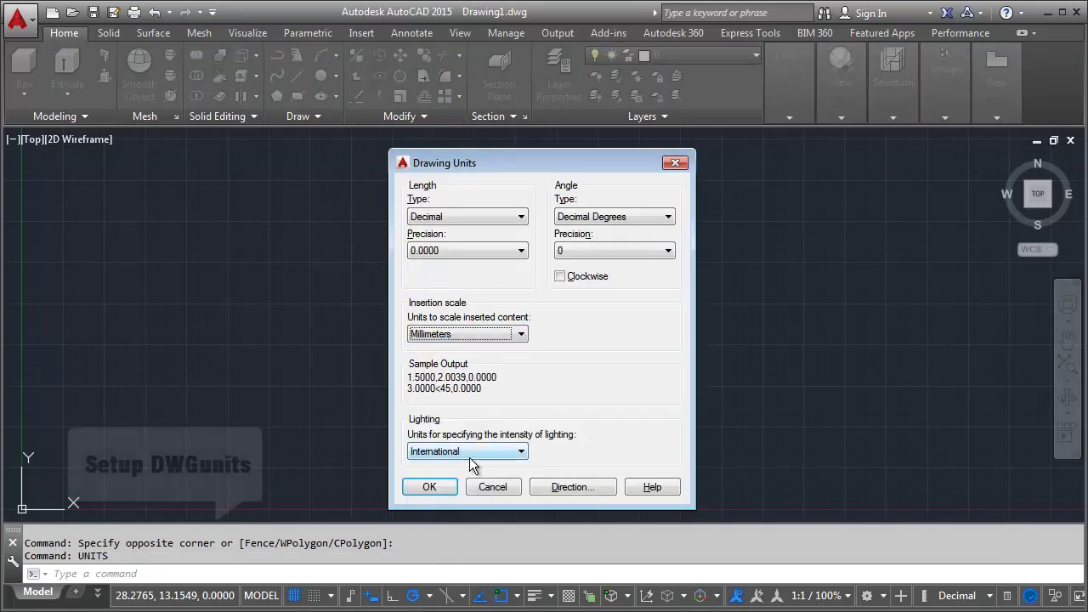
pyautogui.click(425, 487)
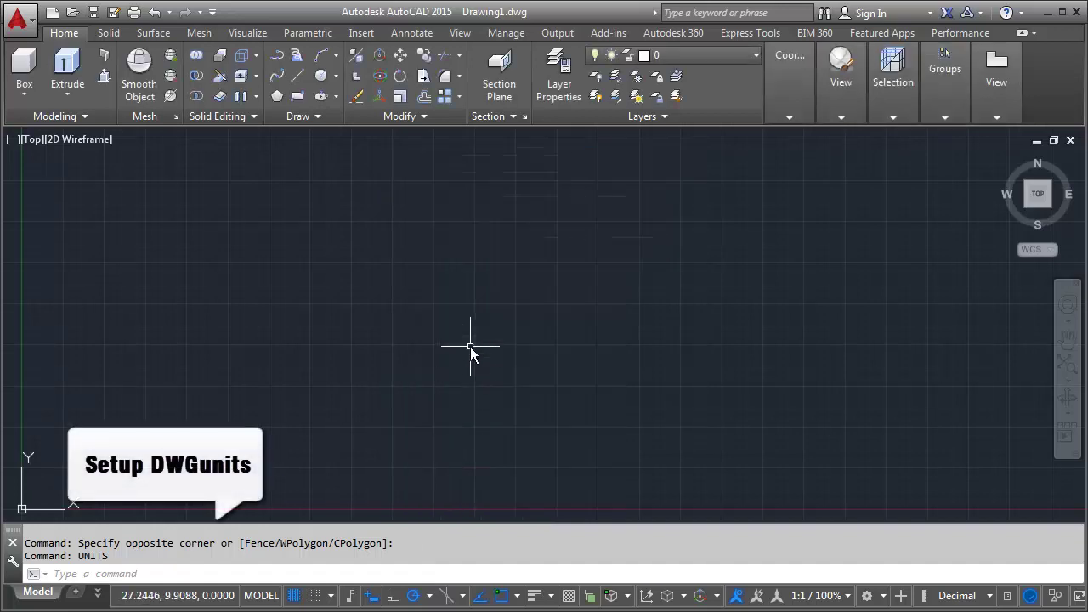
# Convert drawing units to millimetres, decimal format, rescaling existing objects, then close the text window
pyautogui.write('dg')
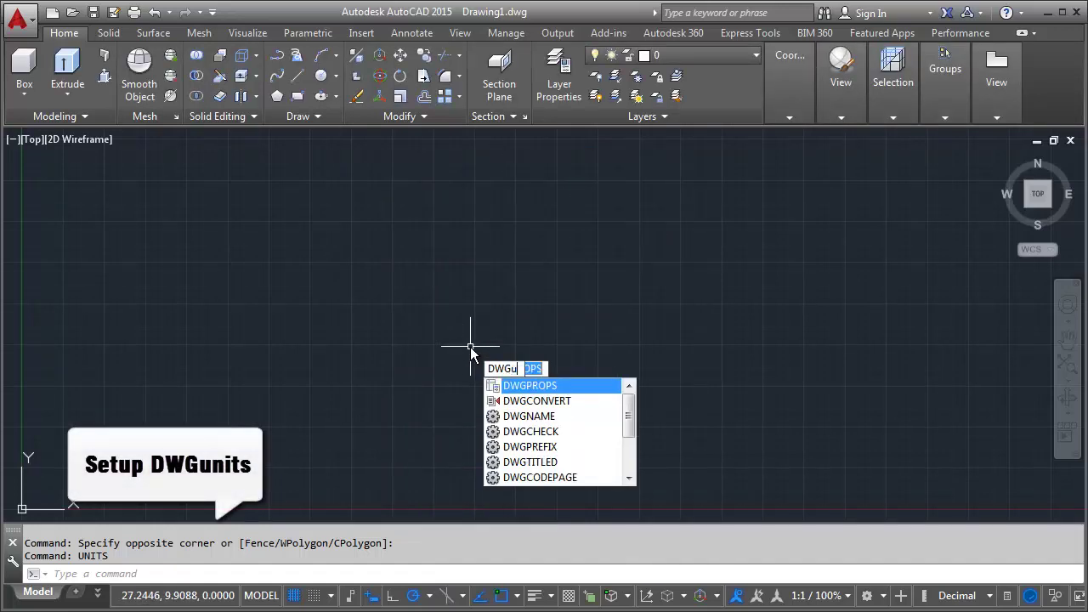
pyautogui.write('u')
pyautogui.press('Return')
pyautogui.write('3')
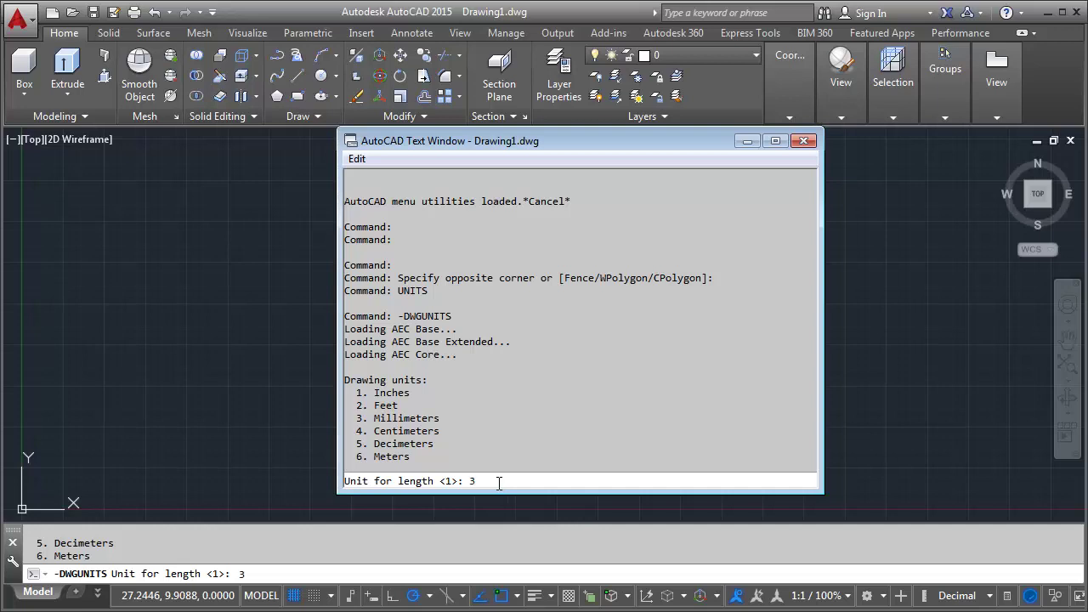
pyautogui.press('Return')
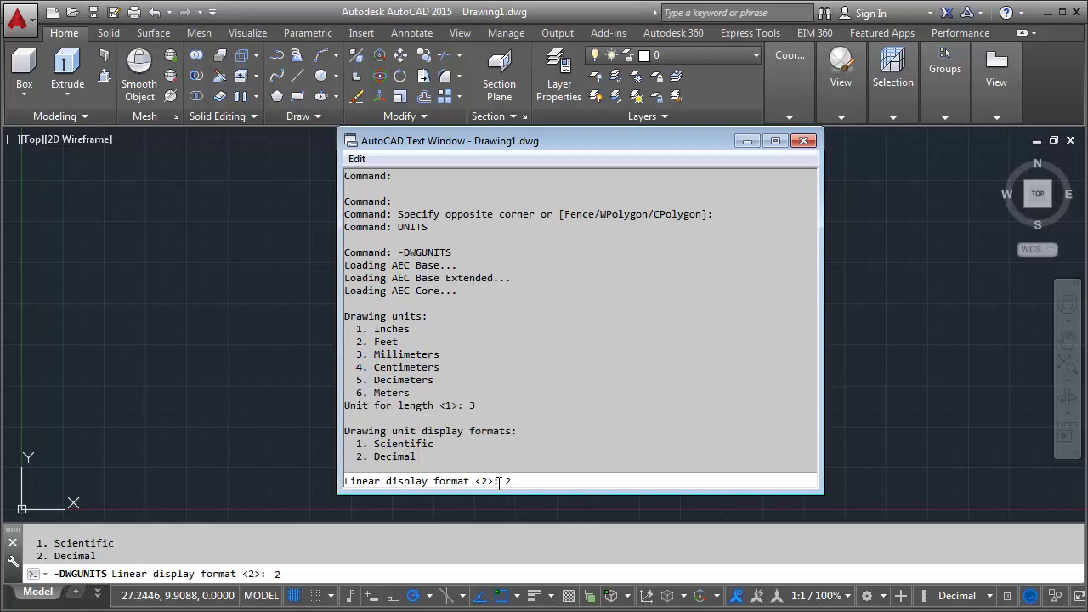
pyautogui.press('Return')
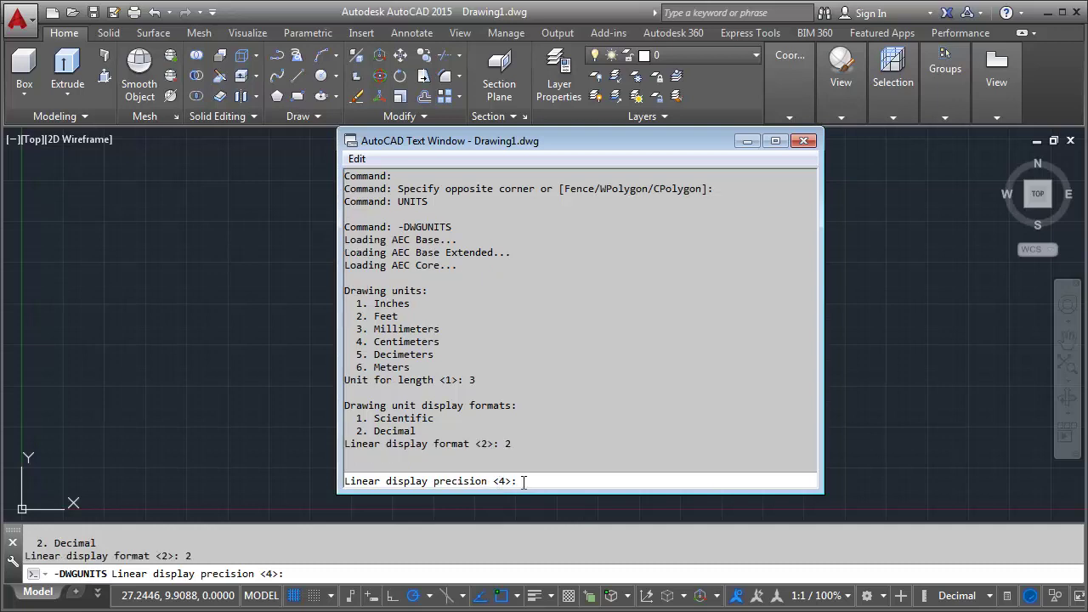
pyautogui.press('Return')
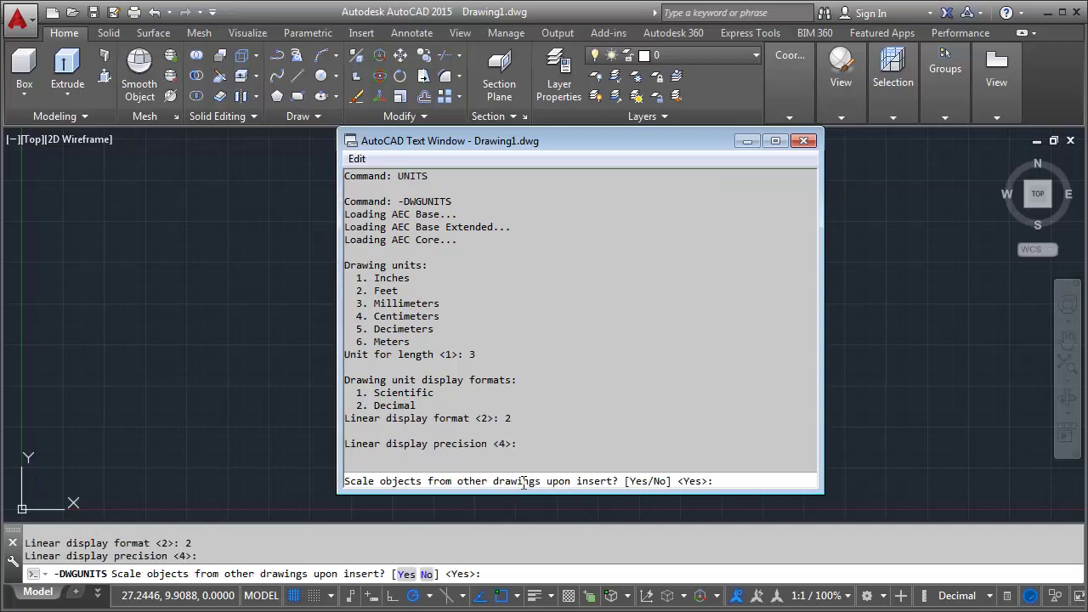
pyautogui.press('Return')
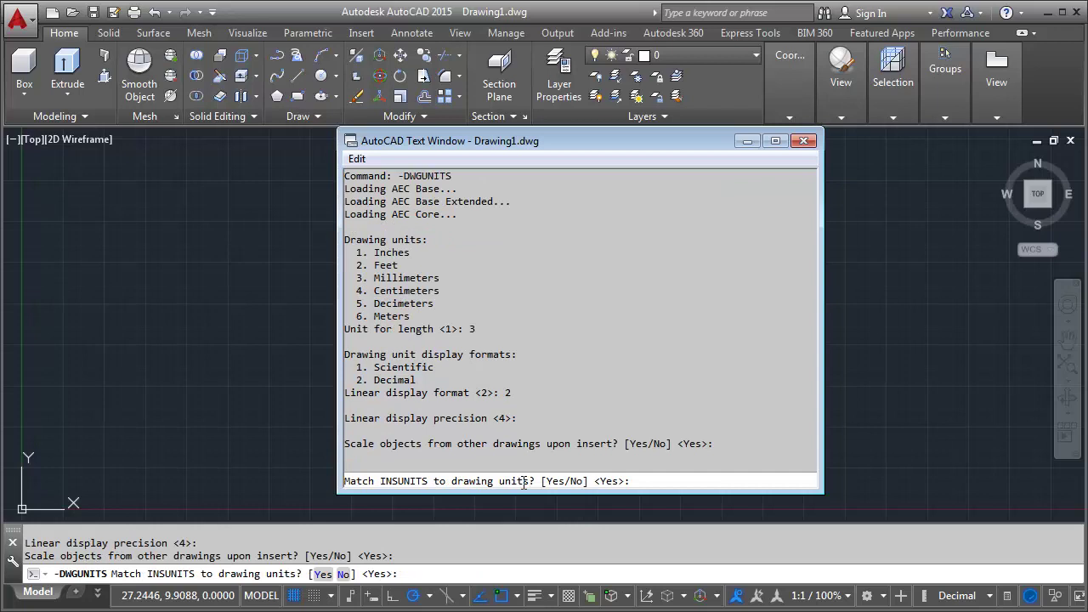
pyautogui.press('Return')
pyautogui.press('Return')
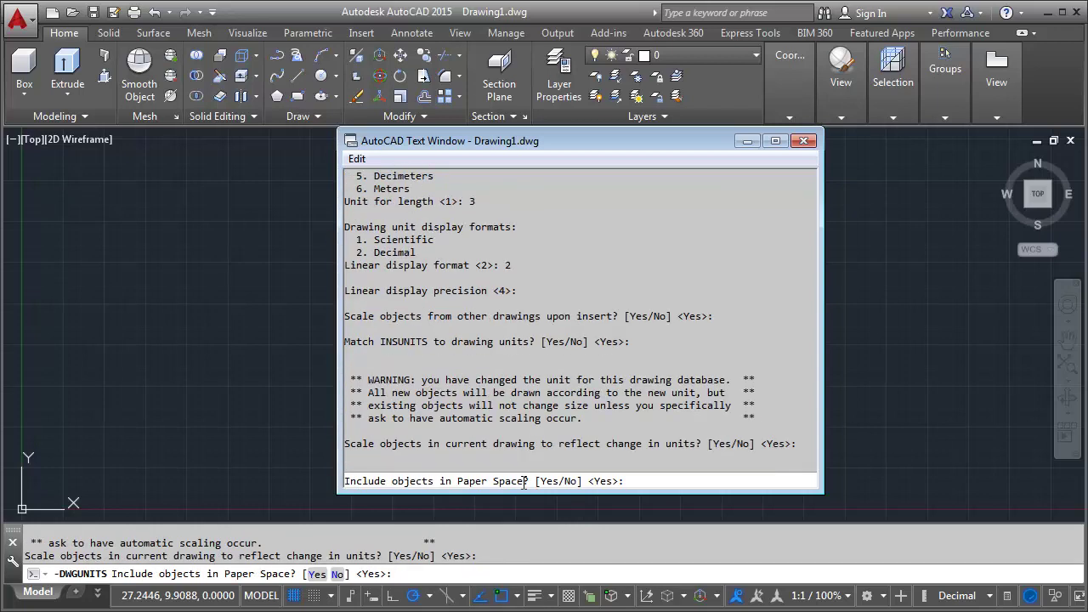
pyautogui.press('Return')
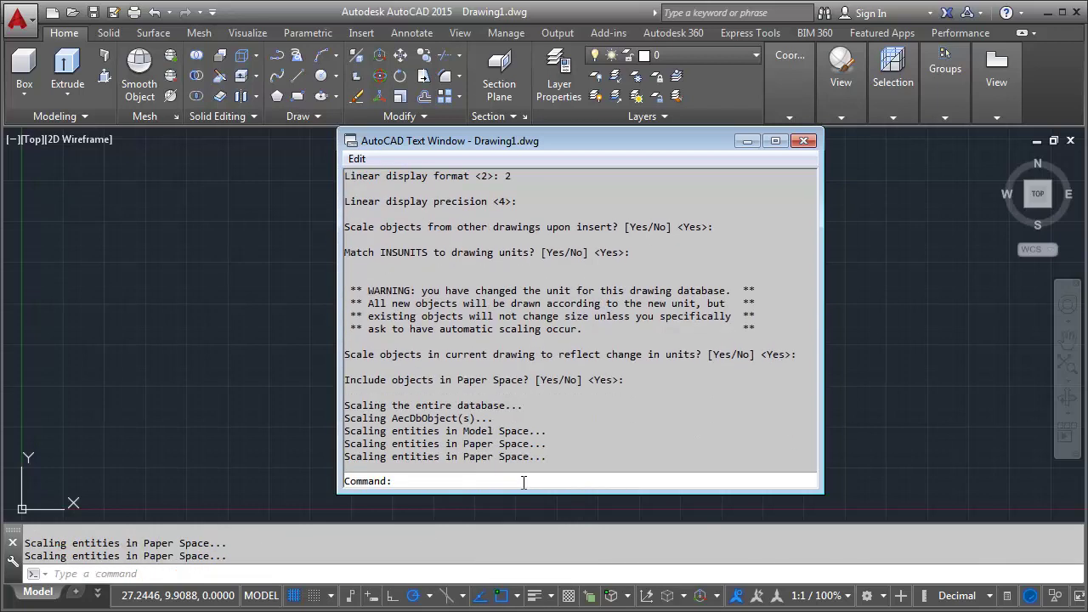
pyautogui.click(804, 141)
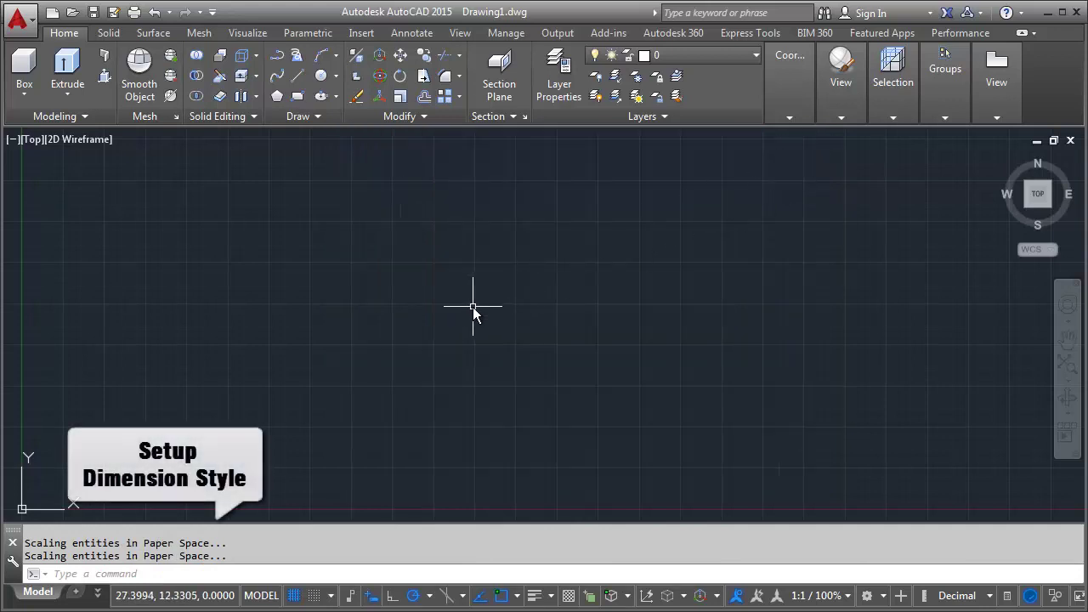
# Through DIMSTYLE, create a dimension style named Template based on Standard
pyautogui.write('DIM')
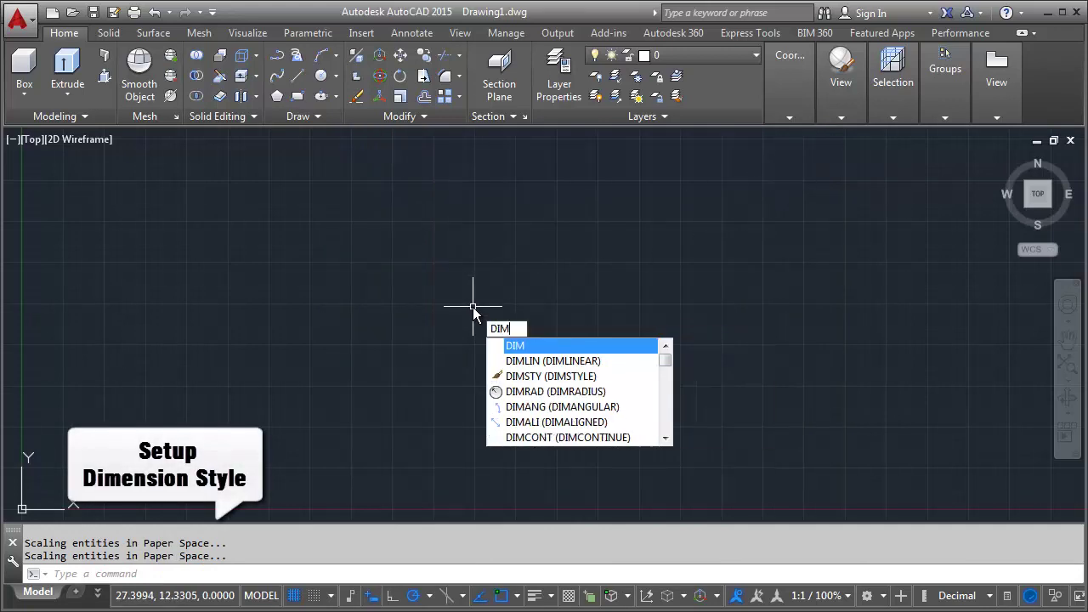
pyautogui.write('STY')
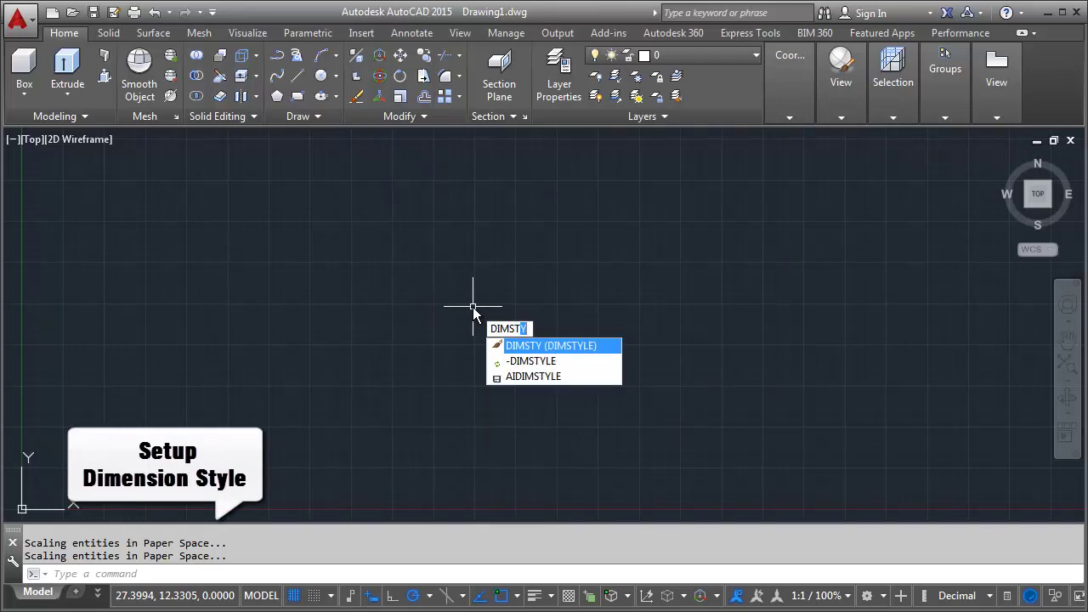
pyautogui.press('Return')
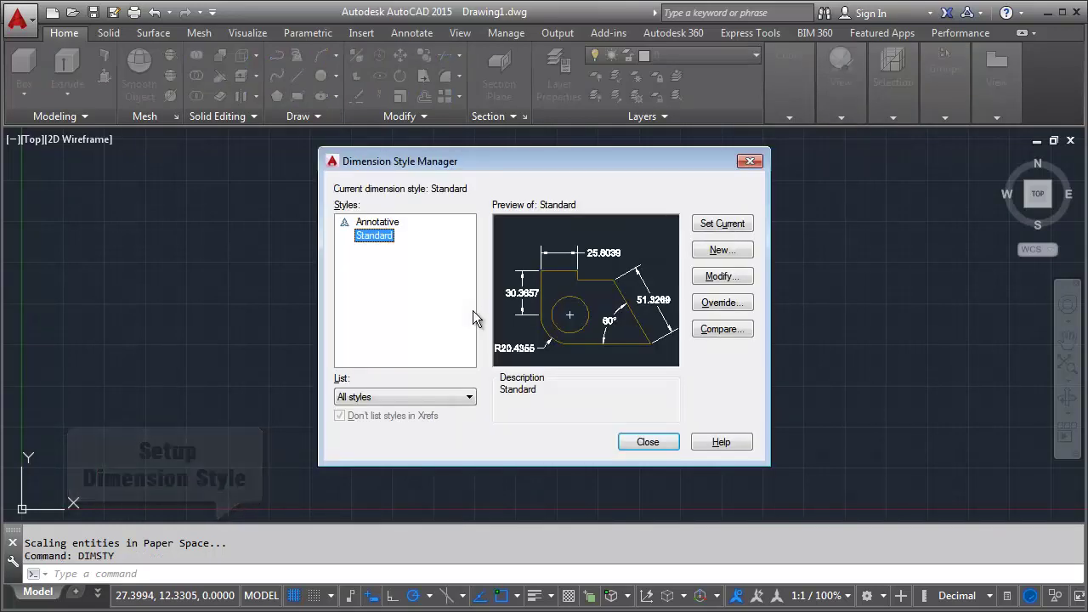
pyautogui.click(716, 252)
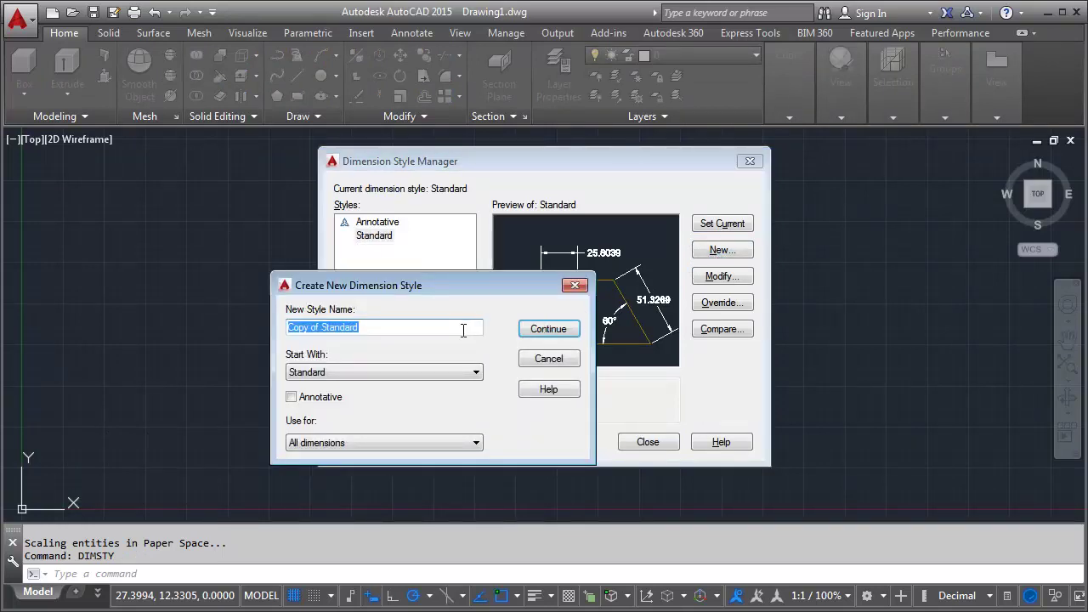
pyautogui.write('Template')
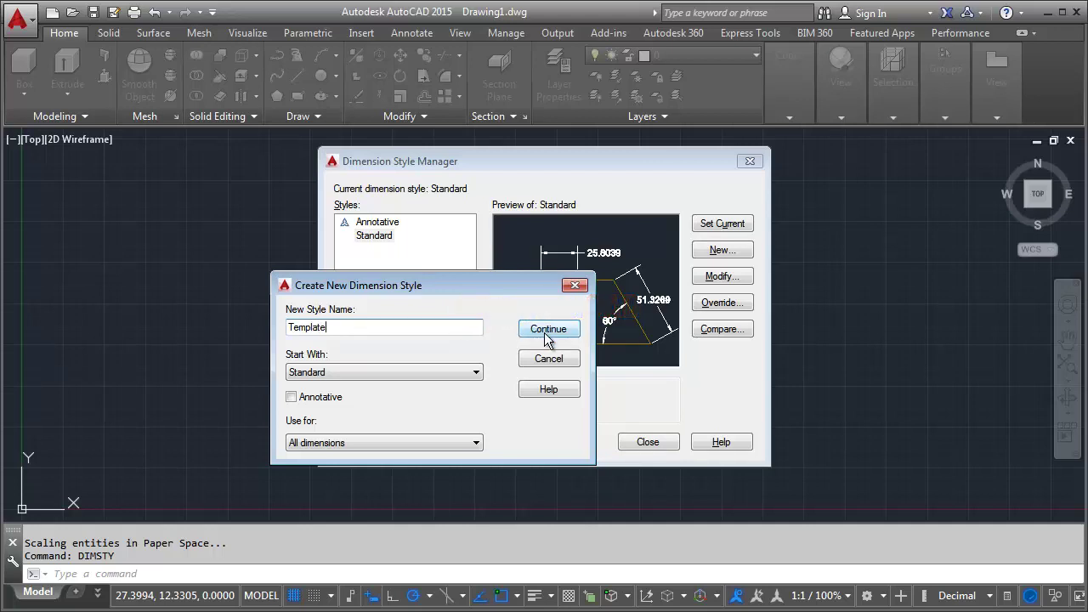
pyautogui.click(544, 333)
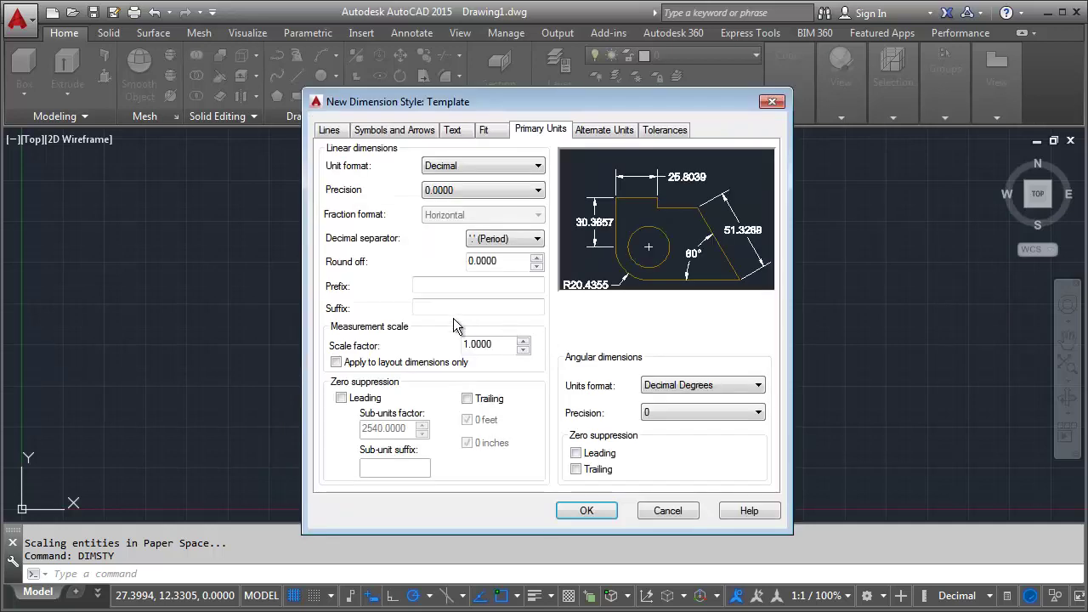
# Set baseline spacing 15, extend beyond dimension lines 10 and offset from origin 15
pyautogui.click(330, 132)
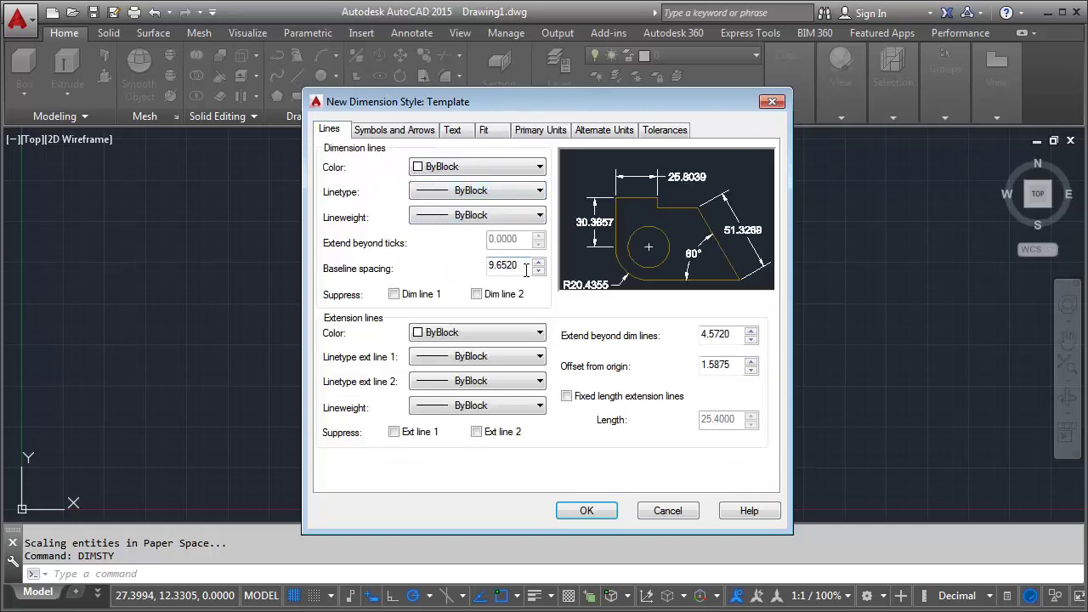
pyautogui.moveTo(527, 268); pyautogui.dragTo(491, 268)
pyautogui.write('15')
pyautogui.click(739, 334)
pyautogui.moveTo(739, 334); pyautogui.dragTo(680, 334)
pyautogui.write('1')
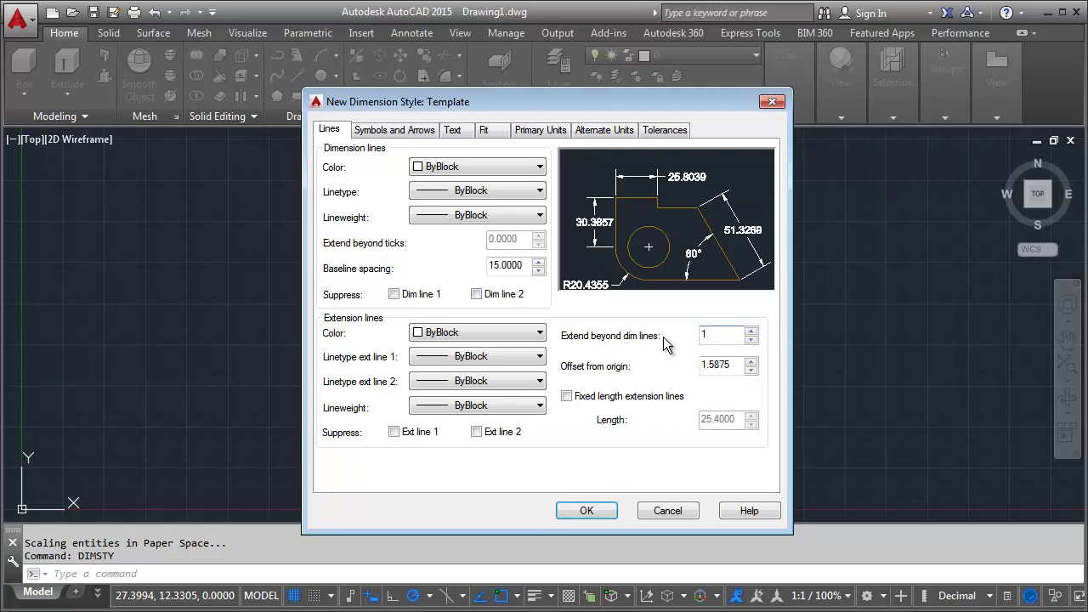
pyautogui.write('0')
pyautogui.click(697, 365)
pyautogui.doubleClick(699, 367)
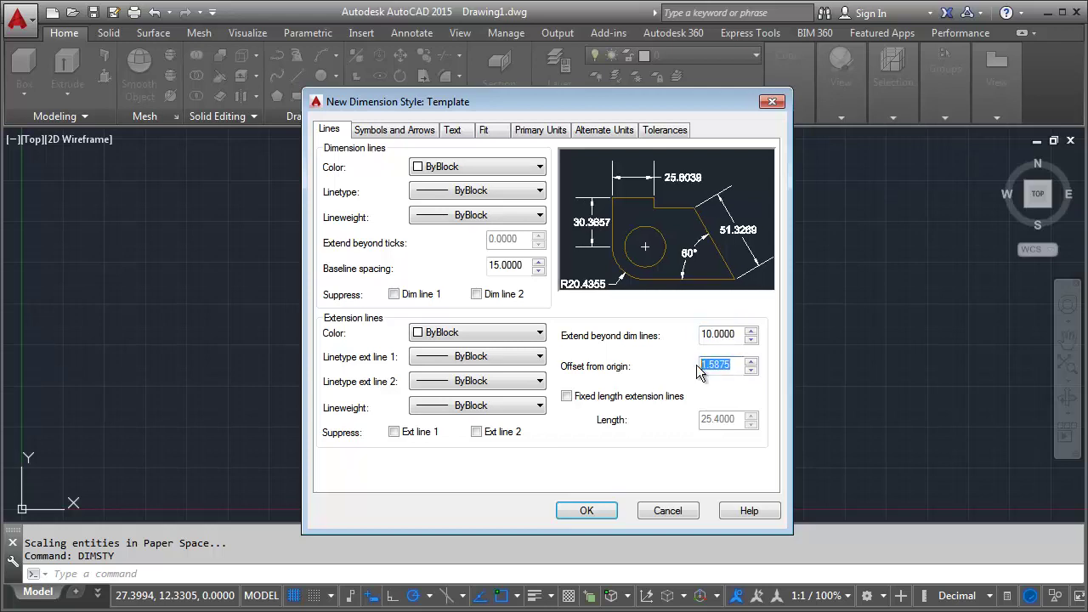
pyautogui.write('15')
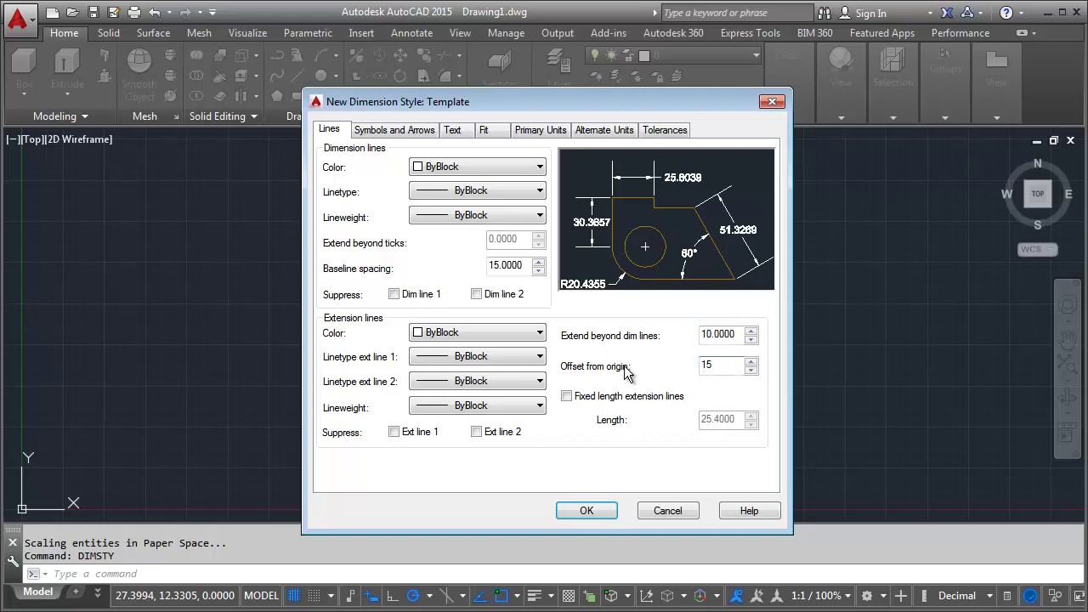
# Make both the extension lines and the dimension lines red
pyautogui.click(523, 334)
pyautogui.click(504, 374)
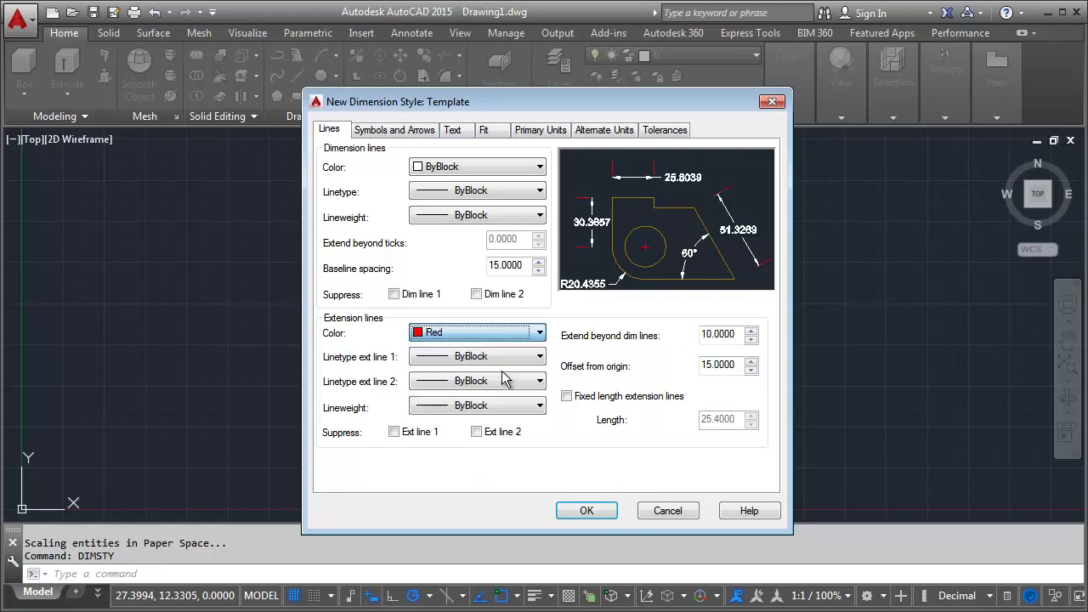
pyautogui.click(497, 169)
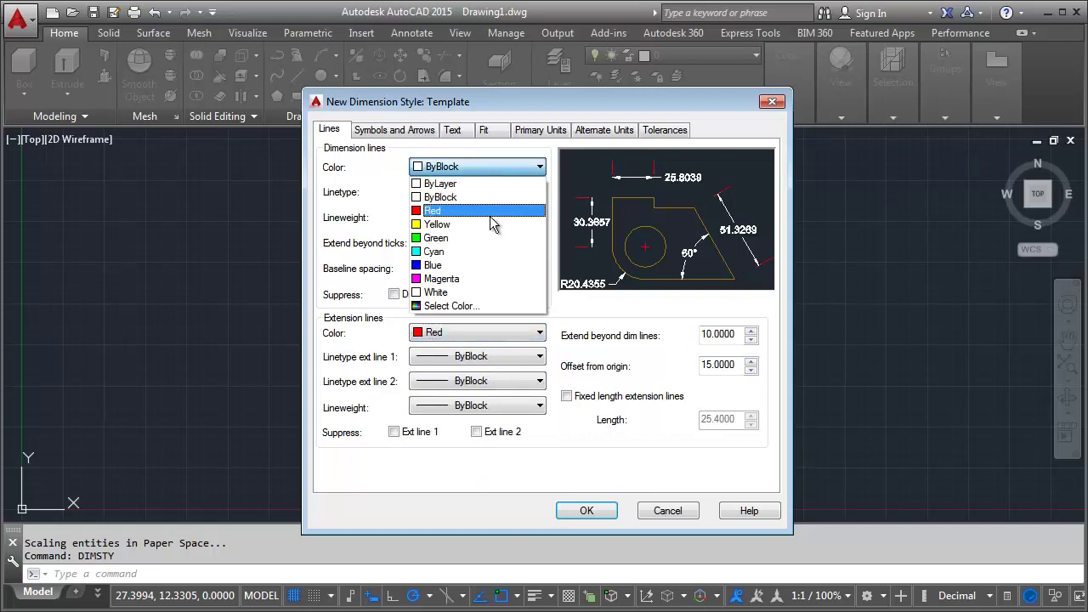
pyautogui.click(491, 204)
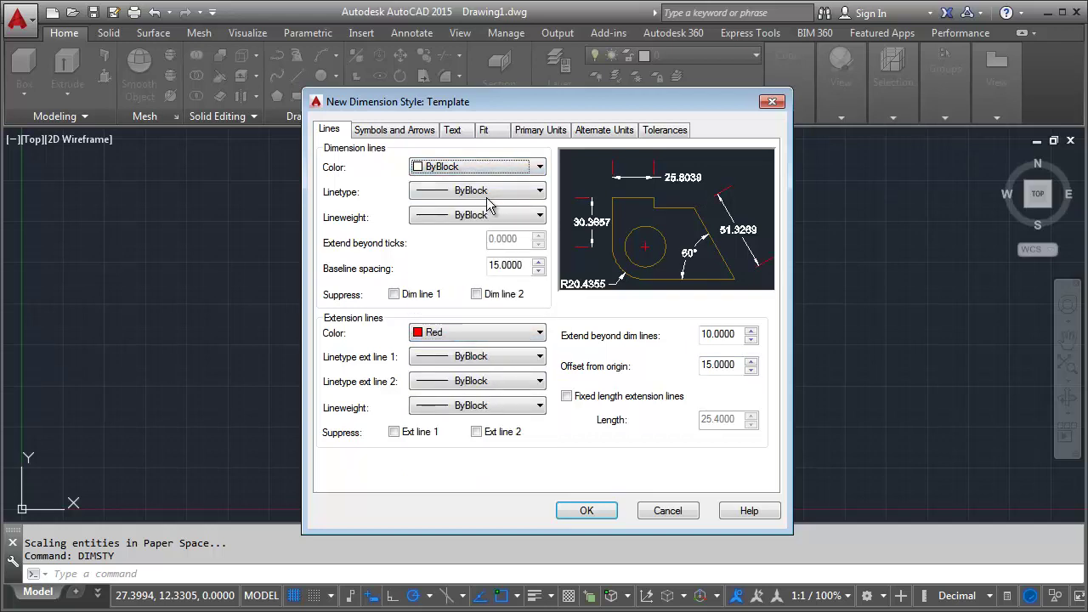
pyautogui.click(480, 174)
pyautogui.click(483, 211)
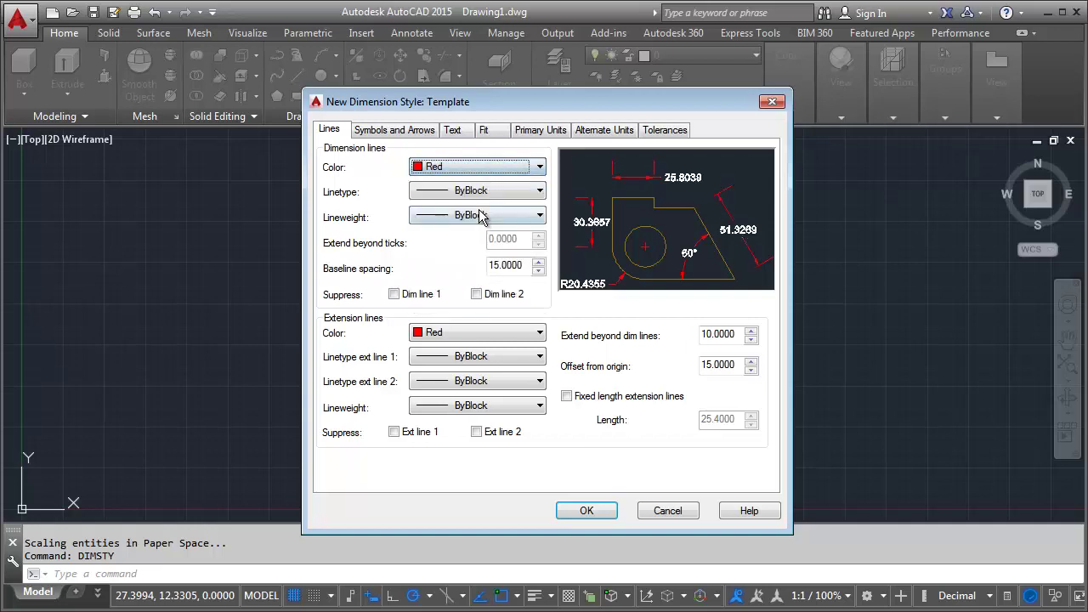
pyautogui.click(387, 130)
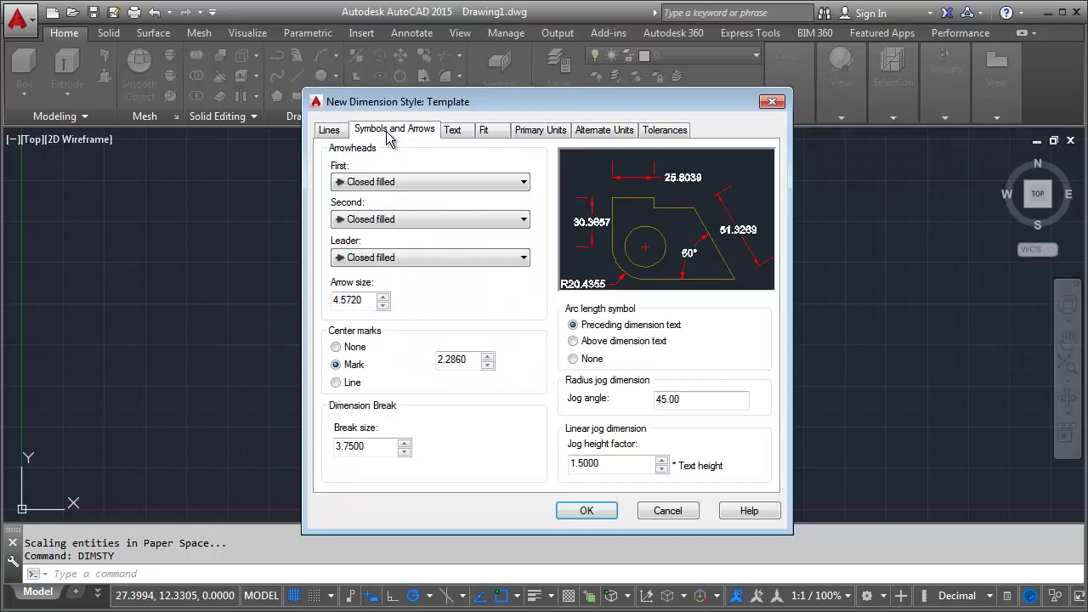
# Set first and second arrowheads to Architectural tick and the leader to Dot small
pyautogui.click(403, 182)
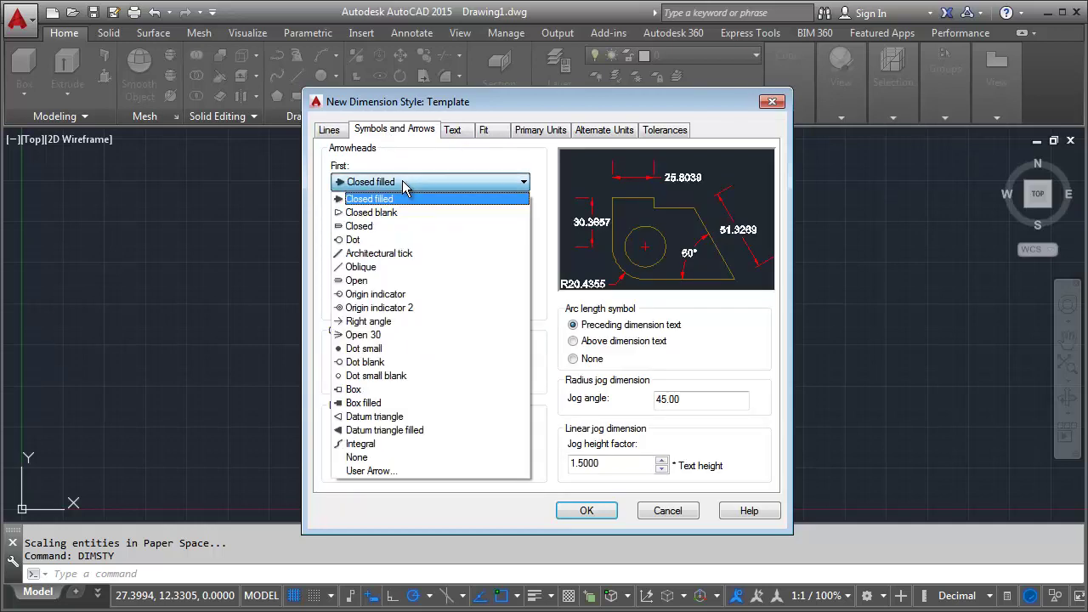
pyautogui.click(413, 252)
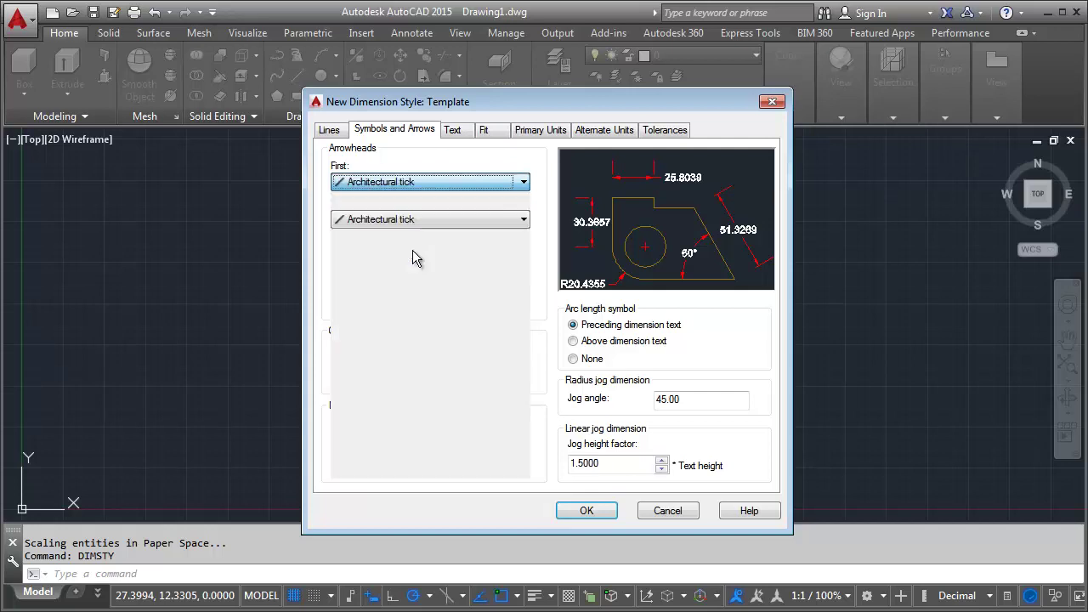
pyautogui.click(412, 220)
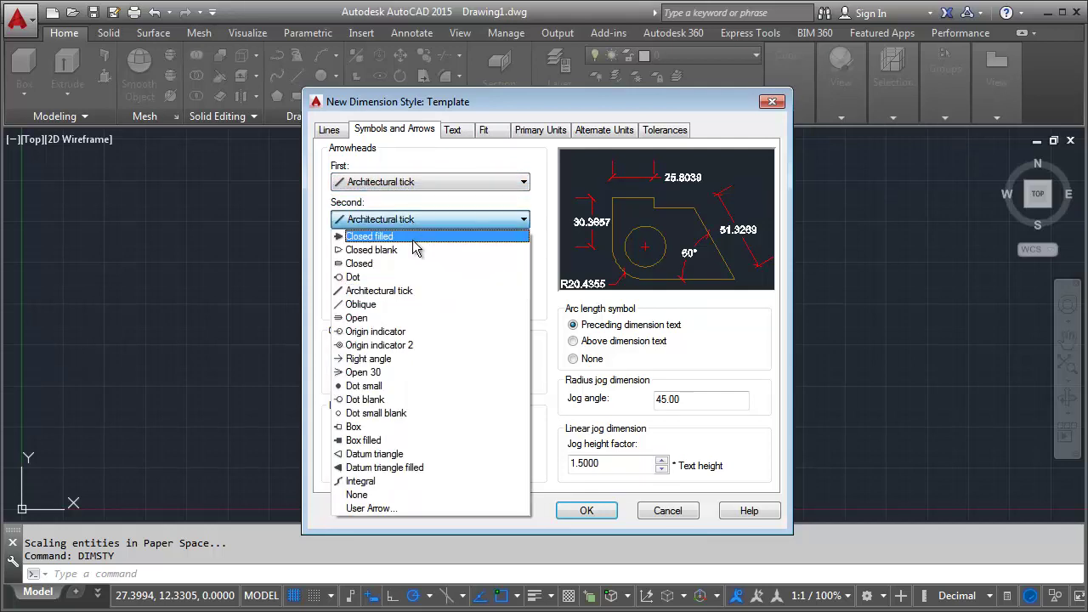
pyautogui.click(413, 291)
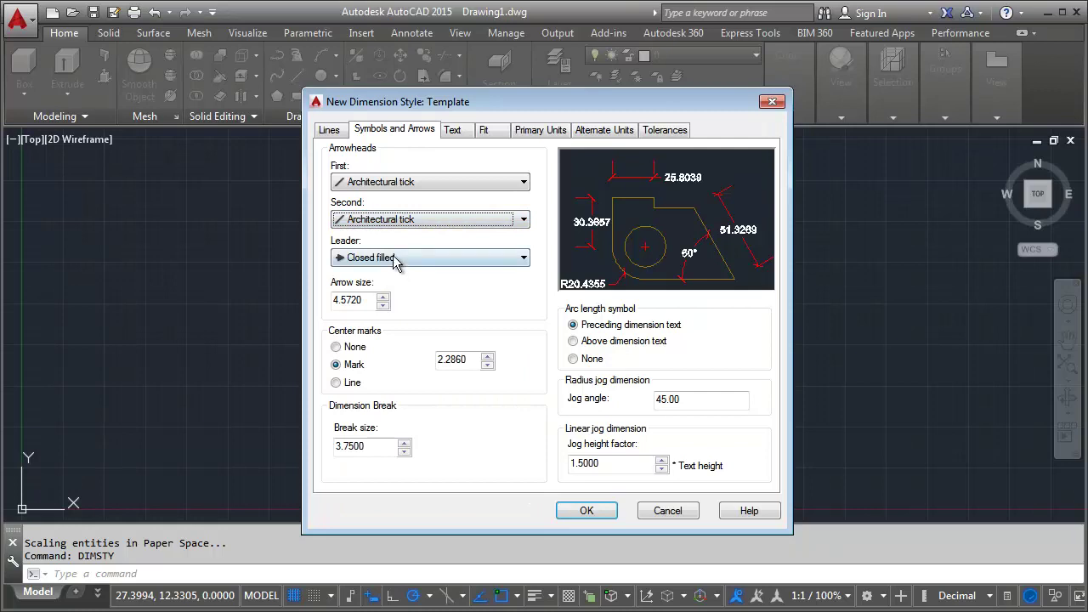
pyautogui.click(395, 260)
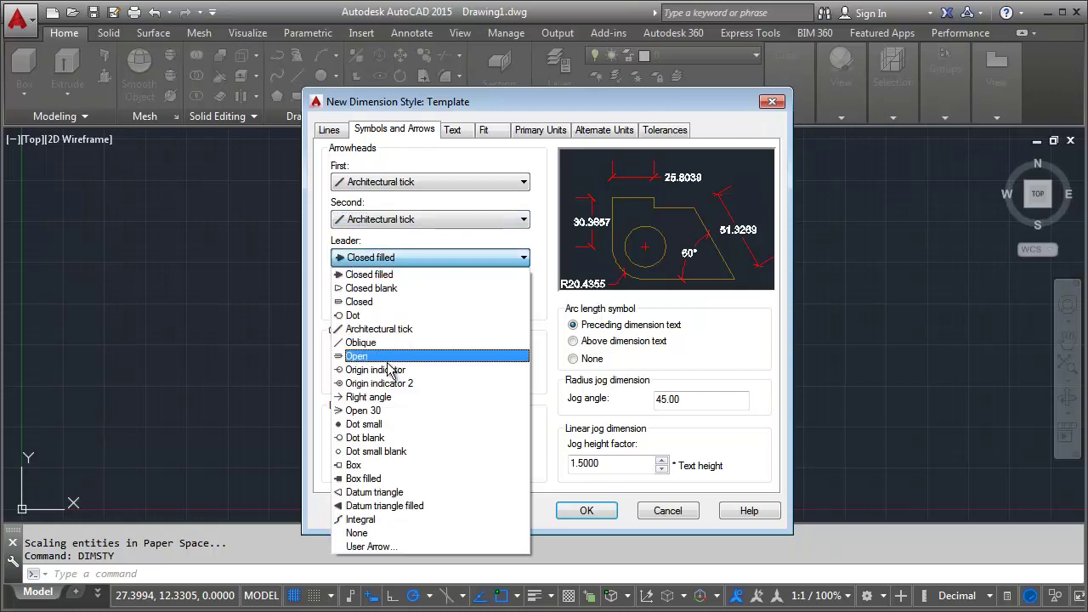
pyautogui.click(387, 426)
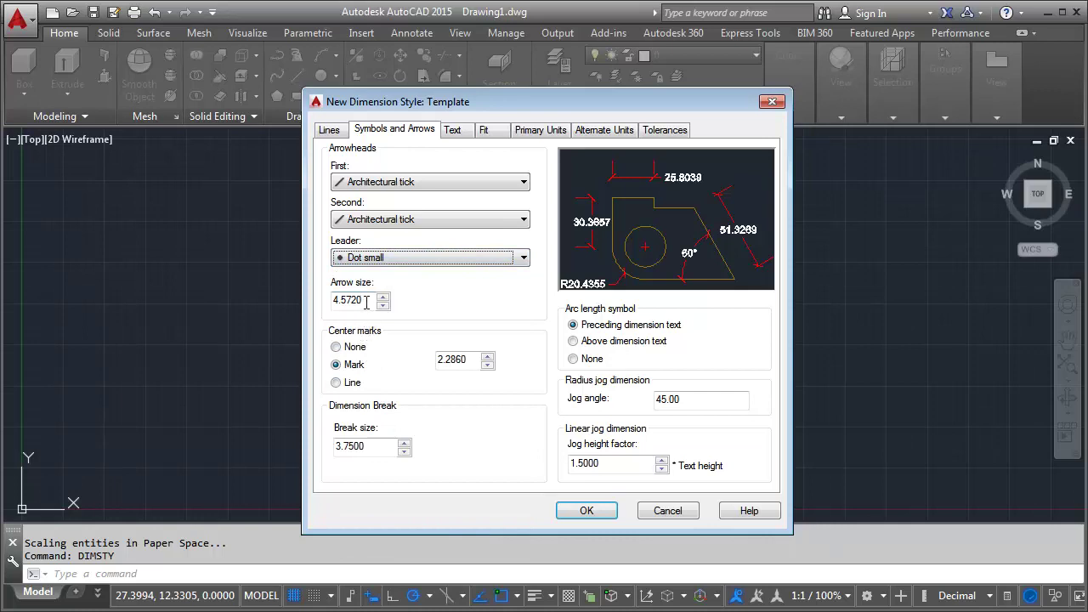
# Set the arrow size to 10 and the centre mark size to 25
pyautogui.moveTo(368, 300); pyautogui.dragTo(316, 303)
pyautogui.write('1')
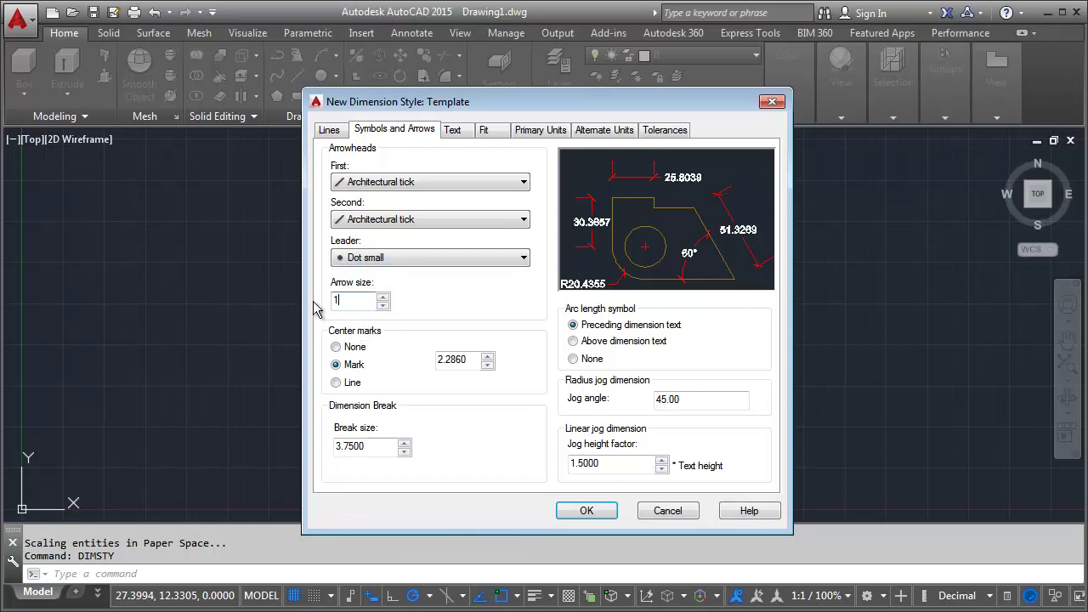
pyautogui.write('0')
pyautogui.moveTo(473, 362); pyautogui.dragTo(439, 364)
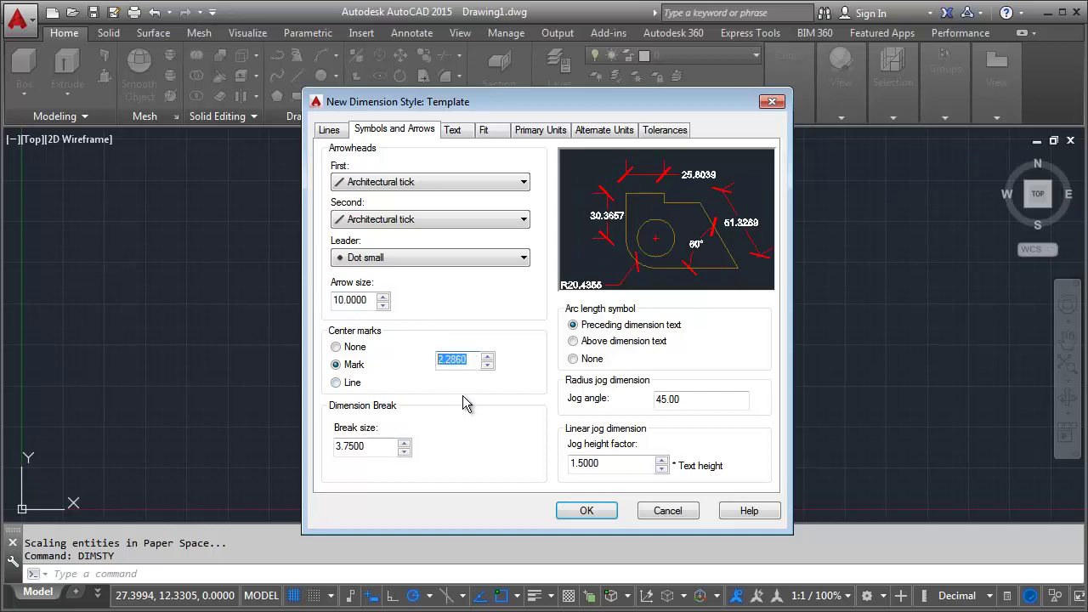
pyautogui.write('25')
pyautogui.click(373, 445)
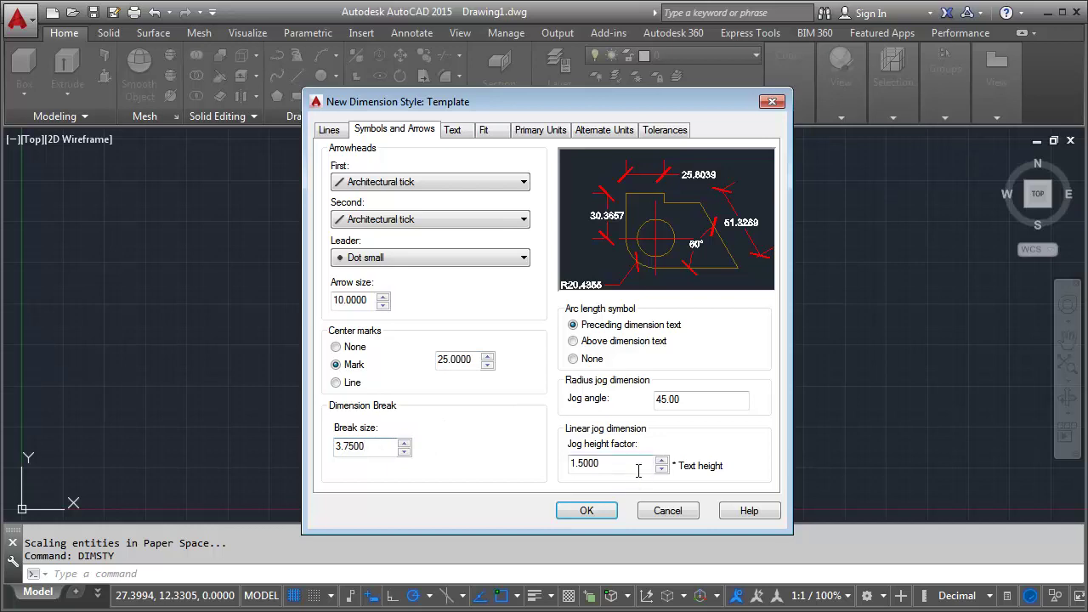
# Switch the Standard text style's font to Arial Narrow
pyautogui.click(457, 134)
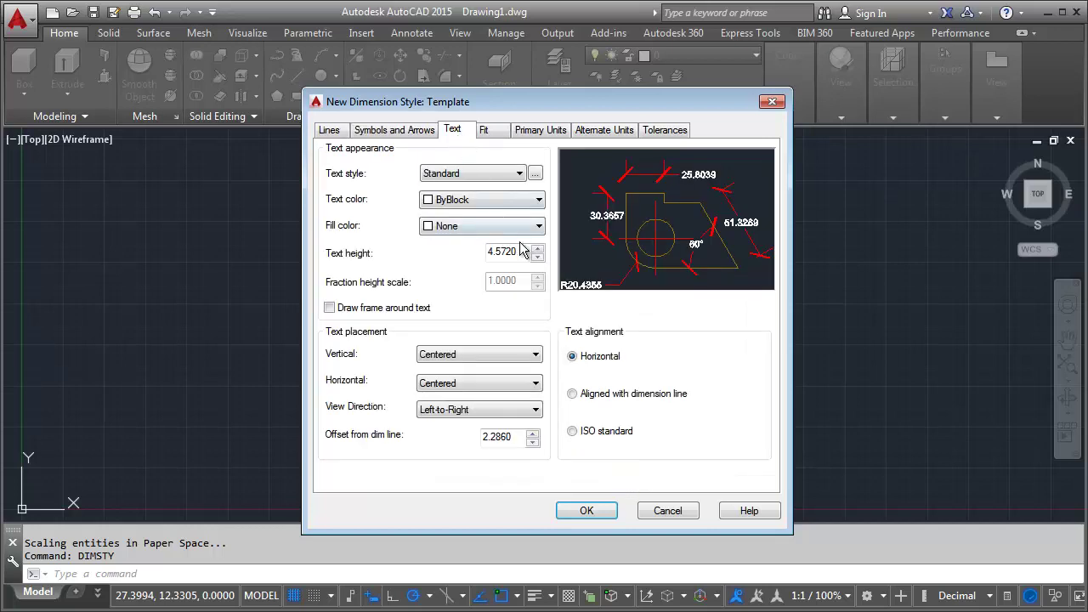
pyautogui.click(541, 172)
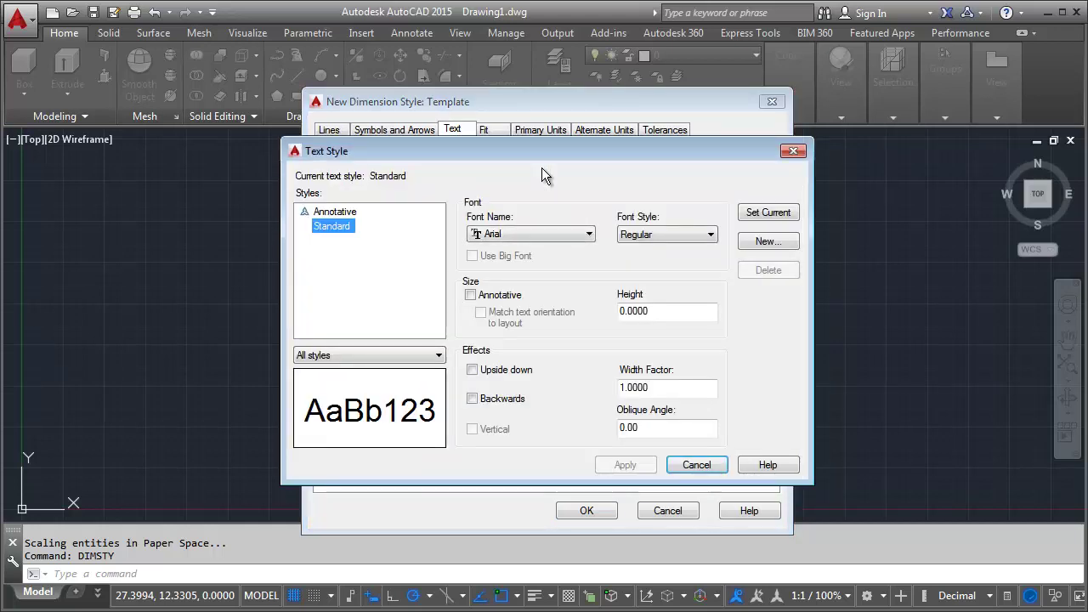
pyautogui.click(570, 235)
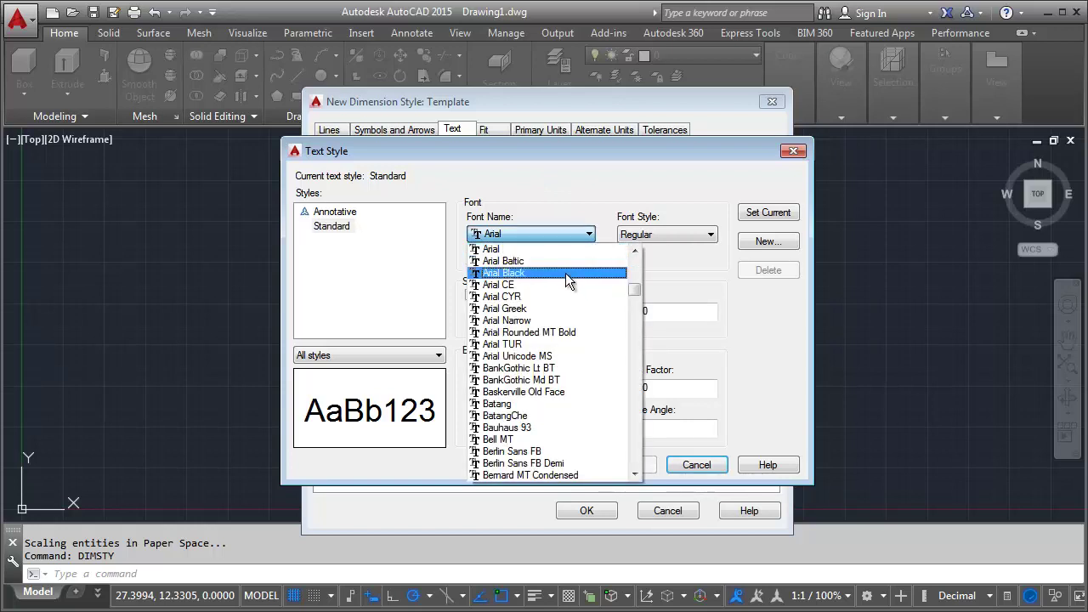
pyautogui.click(560, 321)
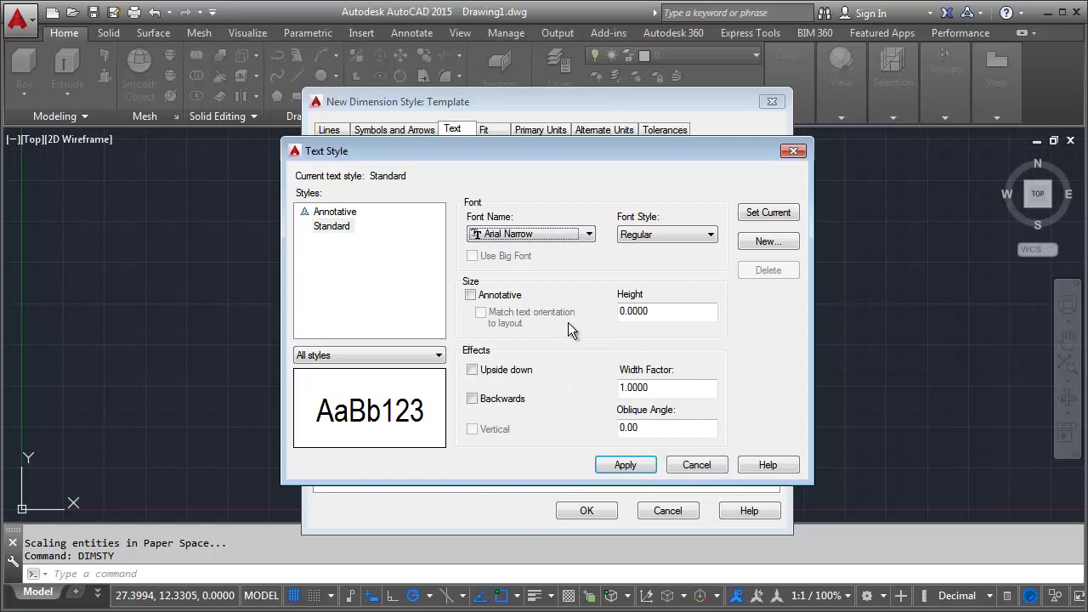
# Give the text style height 25 and width factor 0.8, make it current, and save
pyautogui.doubleClick(652, 311)
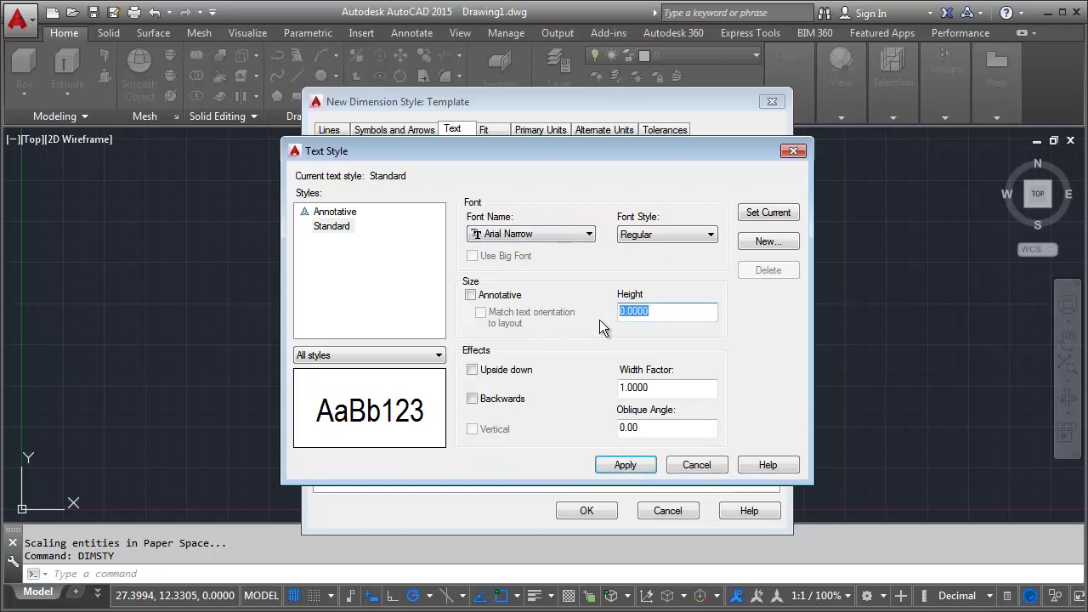
pyautogui.write('25')
pyautogui.click(664, 390)
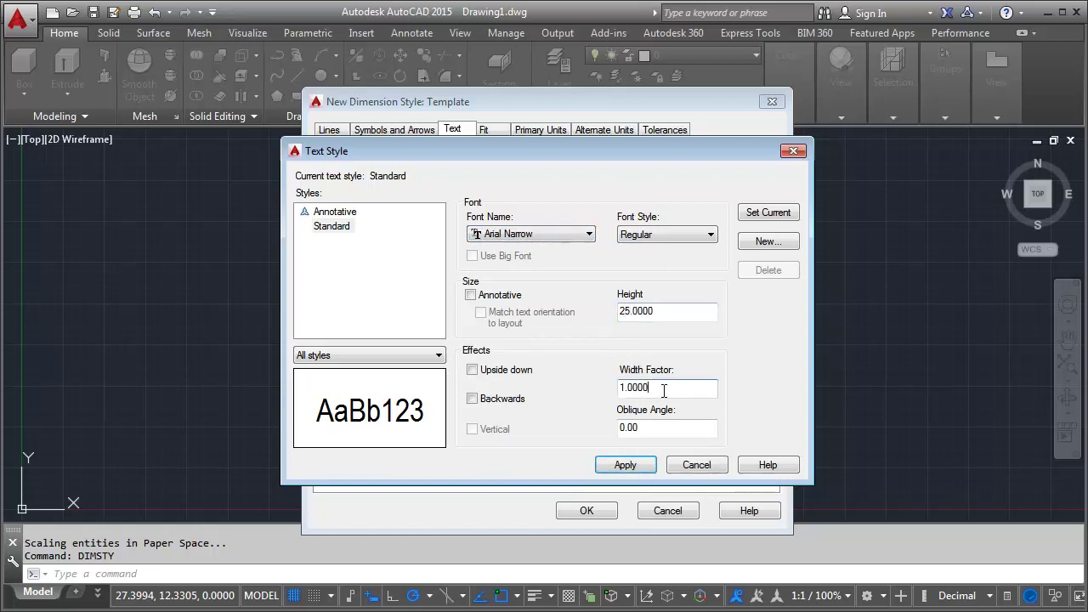
pyautogui.moveTo(664, 390); pyautogui.dragTo(619, 392)
pyautogui.write('0.')
pyautogui.write('8')
pyautogui.click(683, 316)
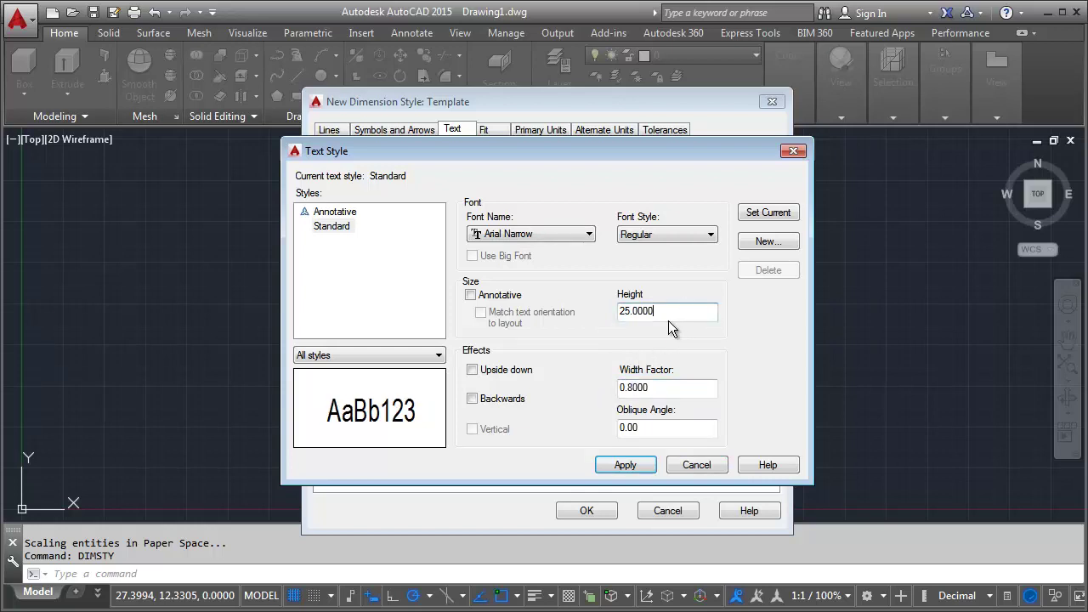
pyautogui.click(782, 214)
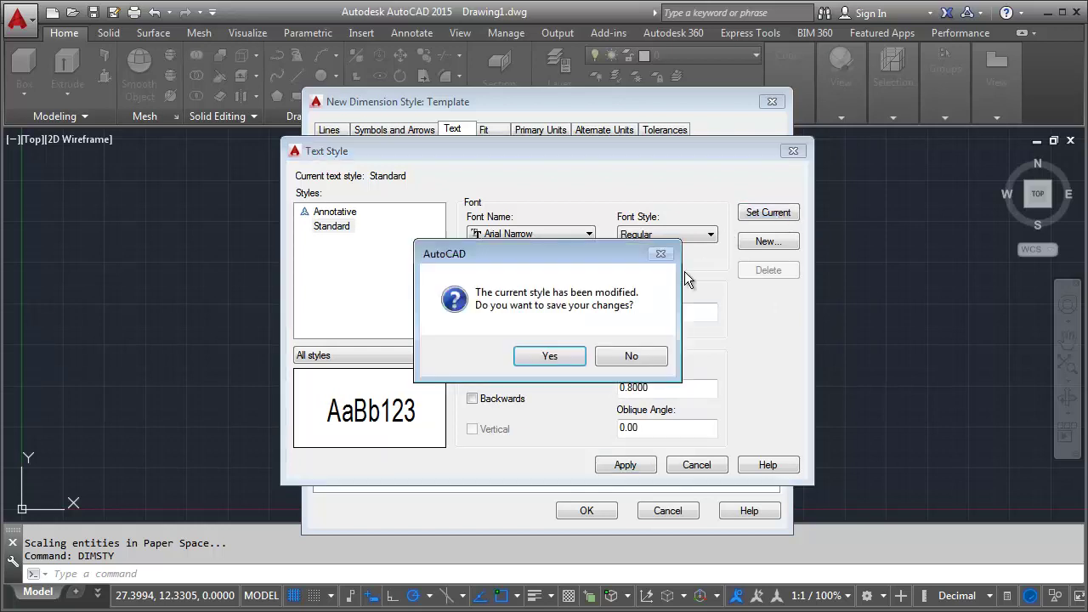
pyautogui.click(553, 361)
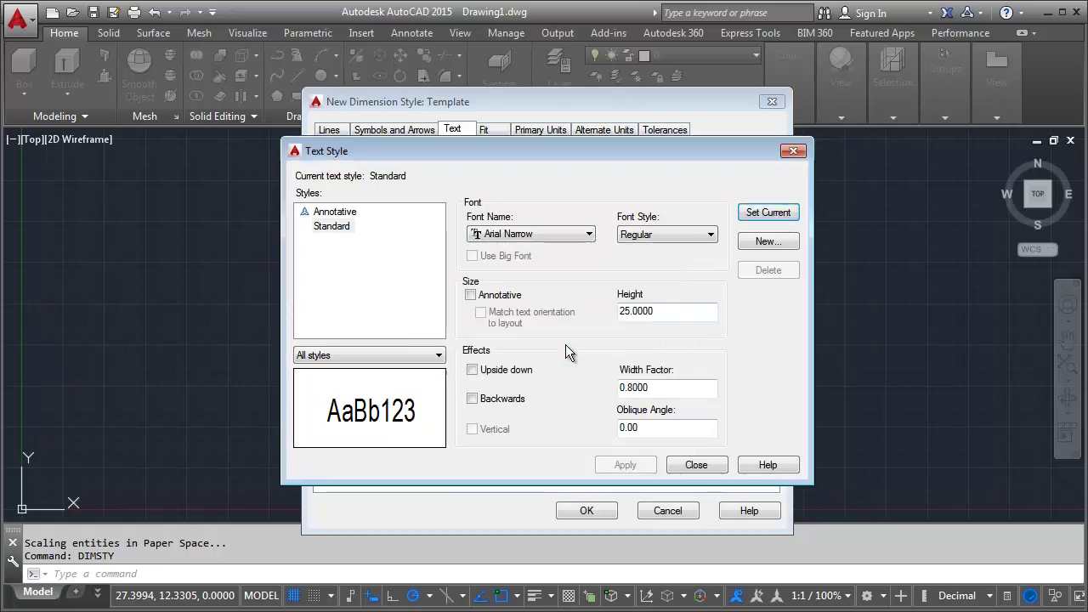
pyautogui.click(696, 465)
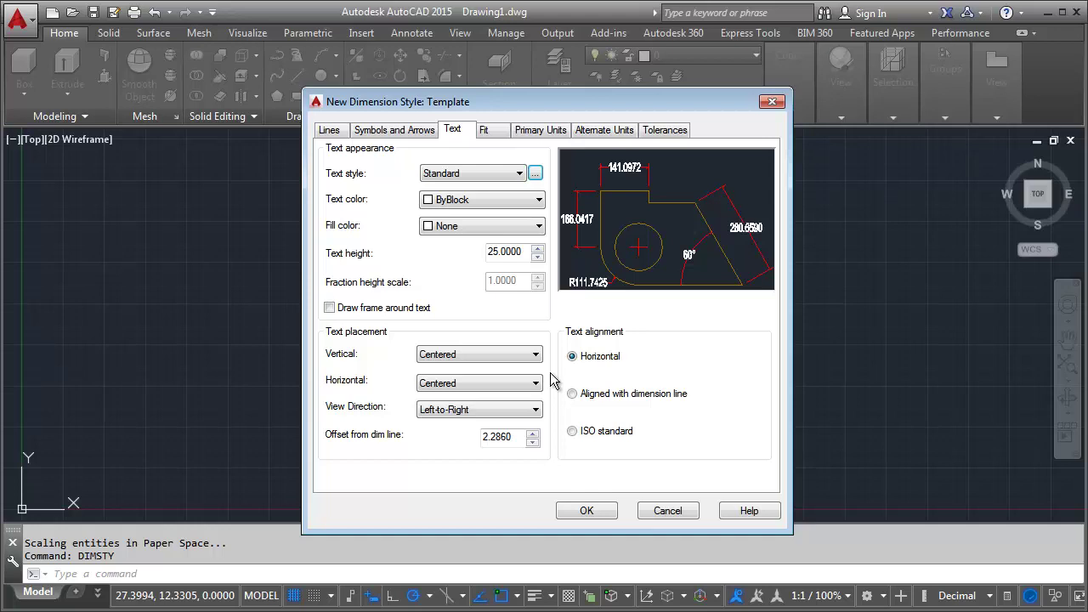
# Make the dimension text yellow, offset 10 from the dimension line, with ISO standard alignment
pyautogui.click(529, 204)
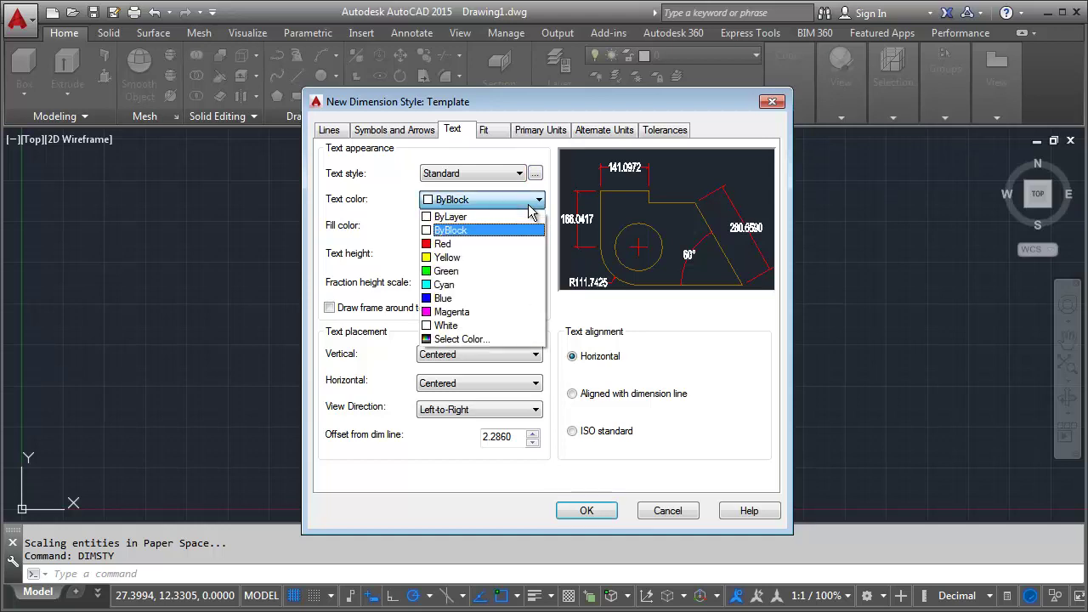
pyautogui.click(447, 258)
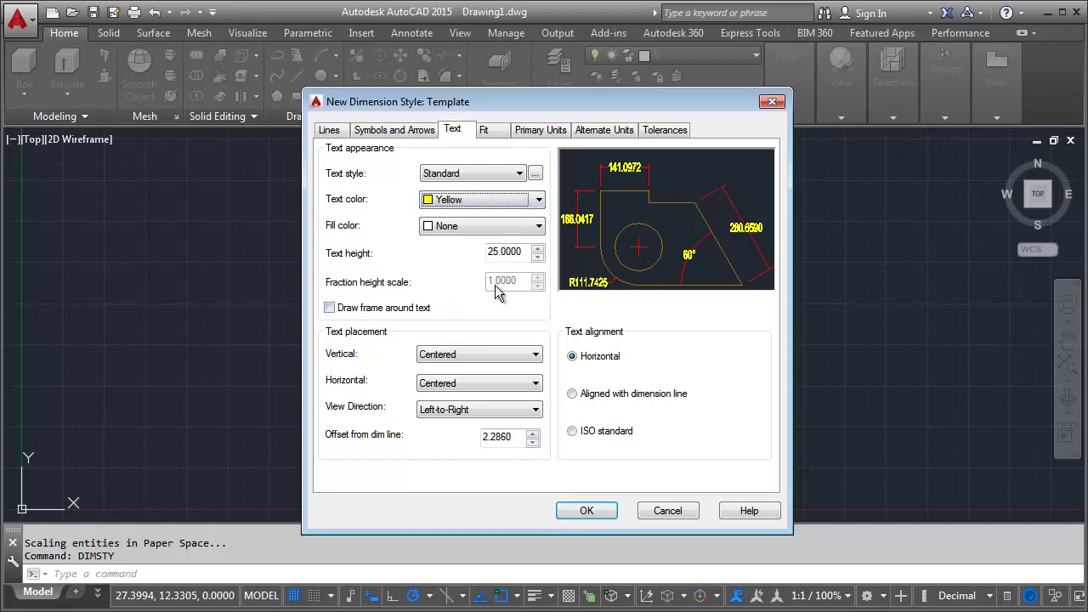
pyautogui.click(515, 437)
pyautogui.moveTo(515, 437); pyautogui.dragTo(479, 448)
pyautogui.write('10')
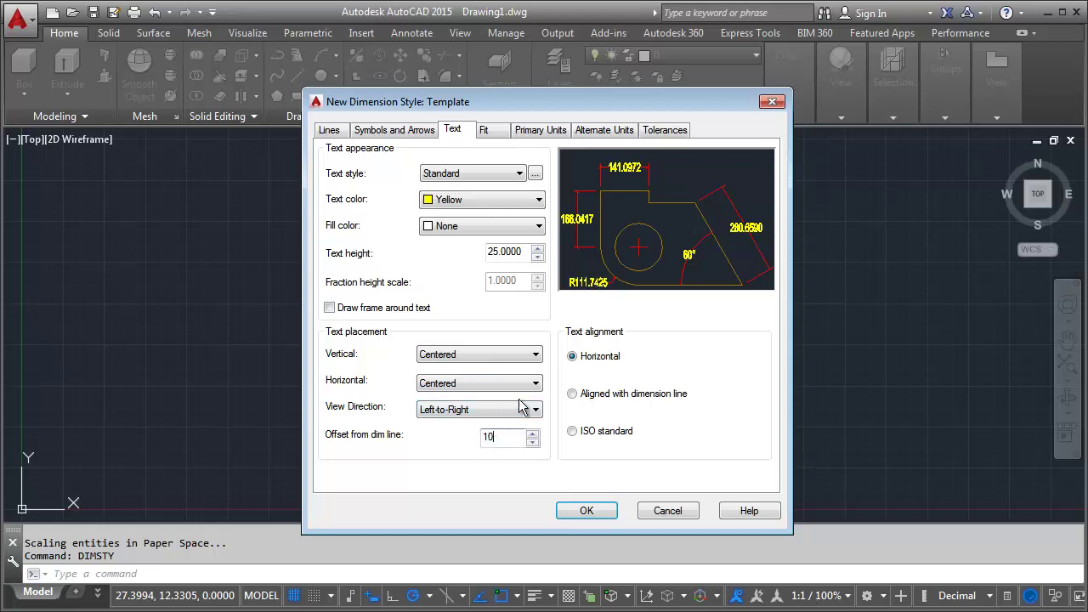
pyautogui.click(515, 252)
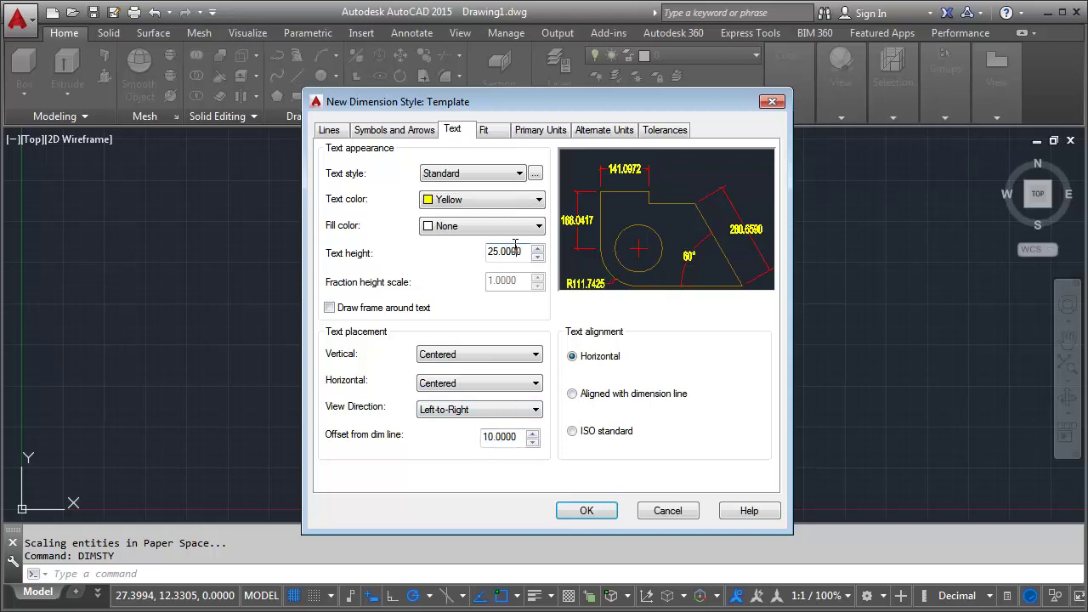
pyautogui.click(601, 433)
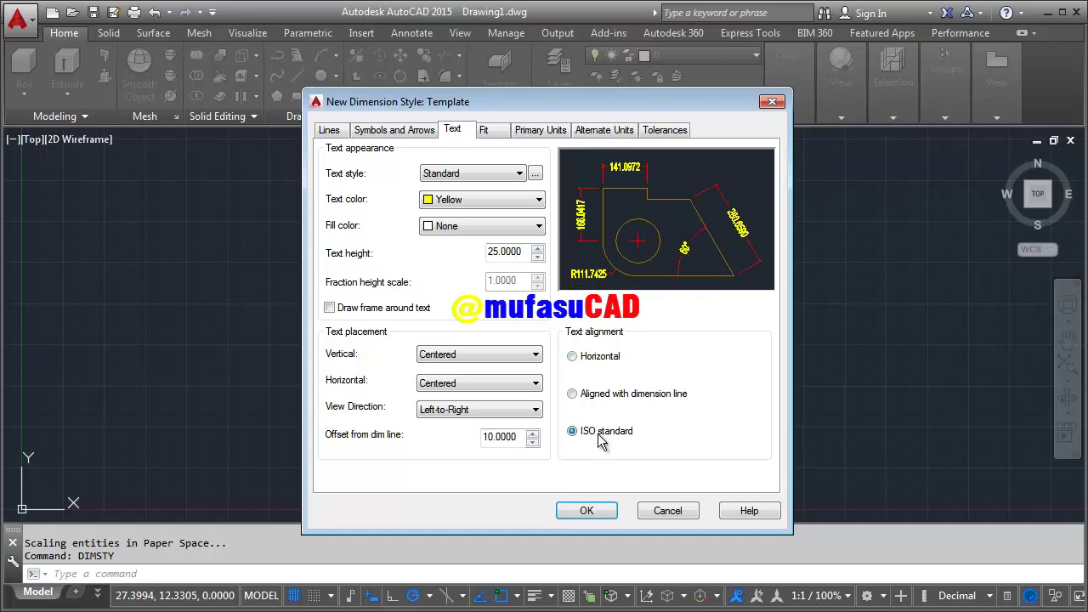
pyautogui.click(498, 132)
# Set linear precision to 0, accept the style, and make Template the current dimension style
pyautogui.click(540, 131)
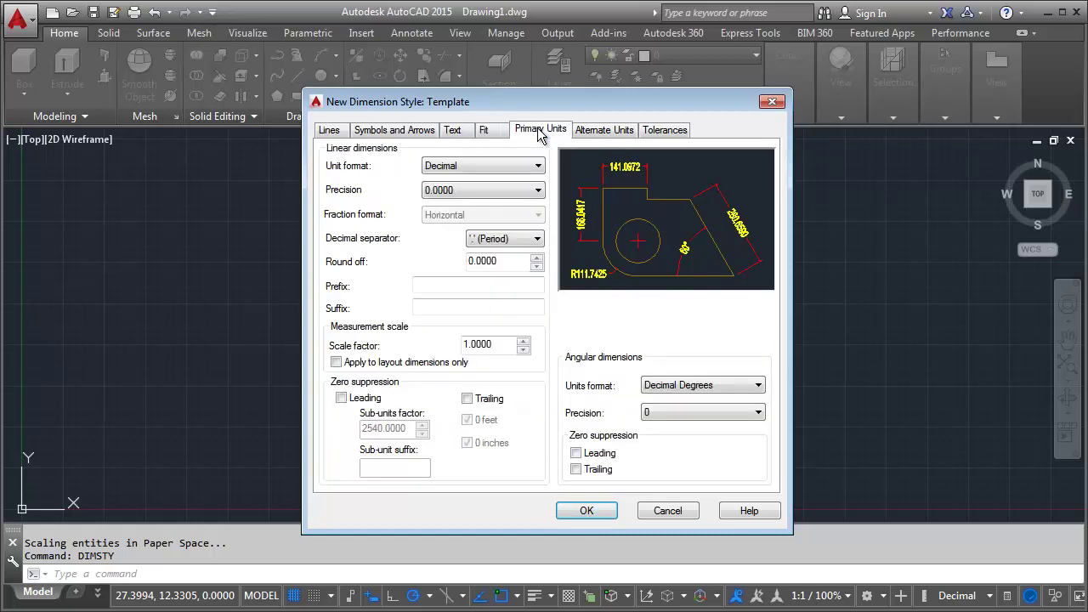
pyautogui.click(527, 190)
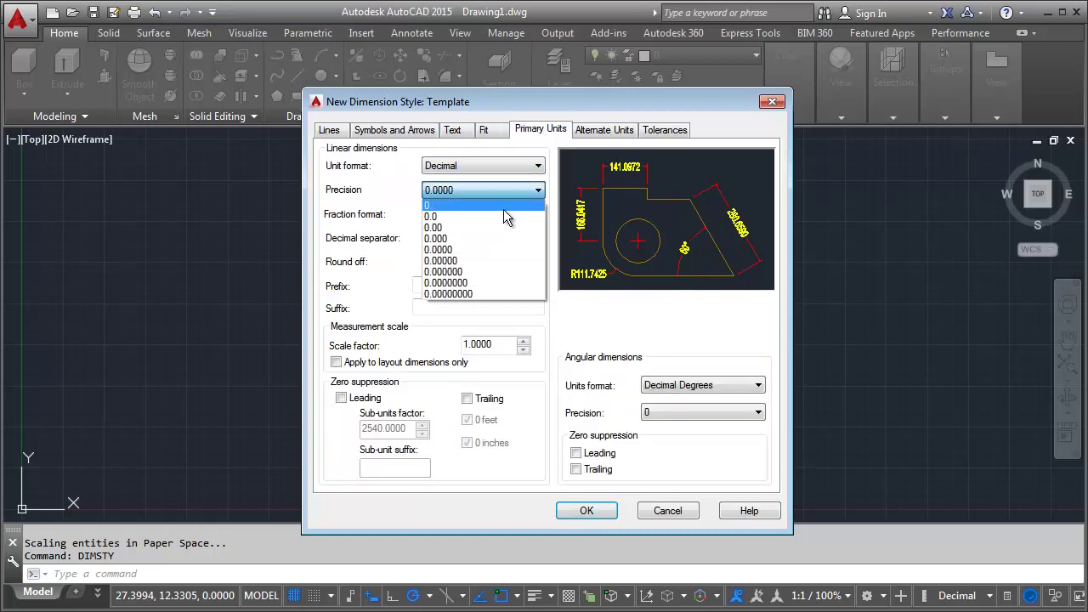
pyautogui.click(503, 207)
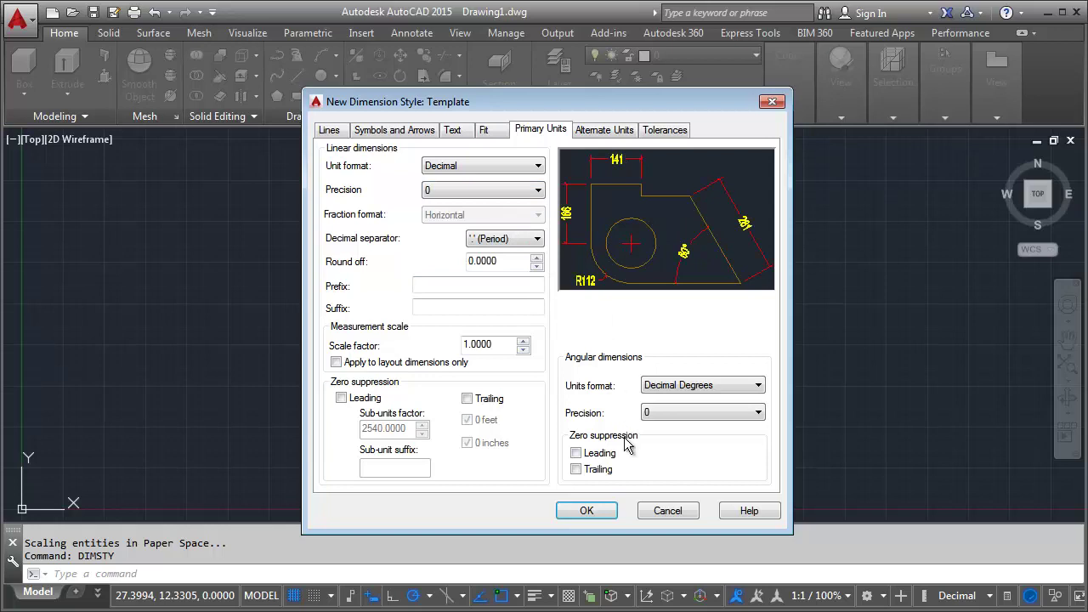
pyautogui.click(593, 519)
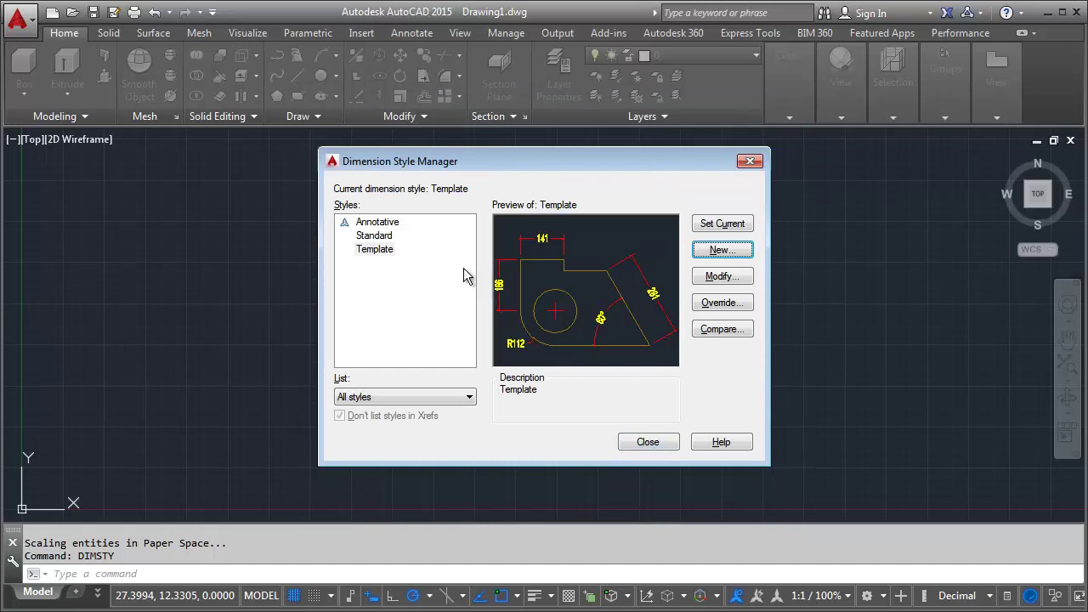
pyautogui.click(376, 252)
pyautogui.click(715, 226)
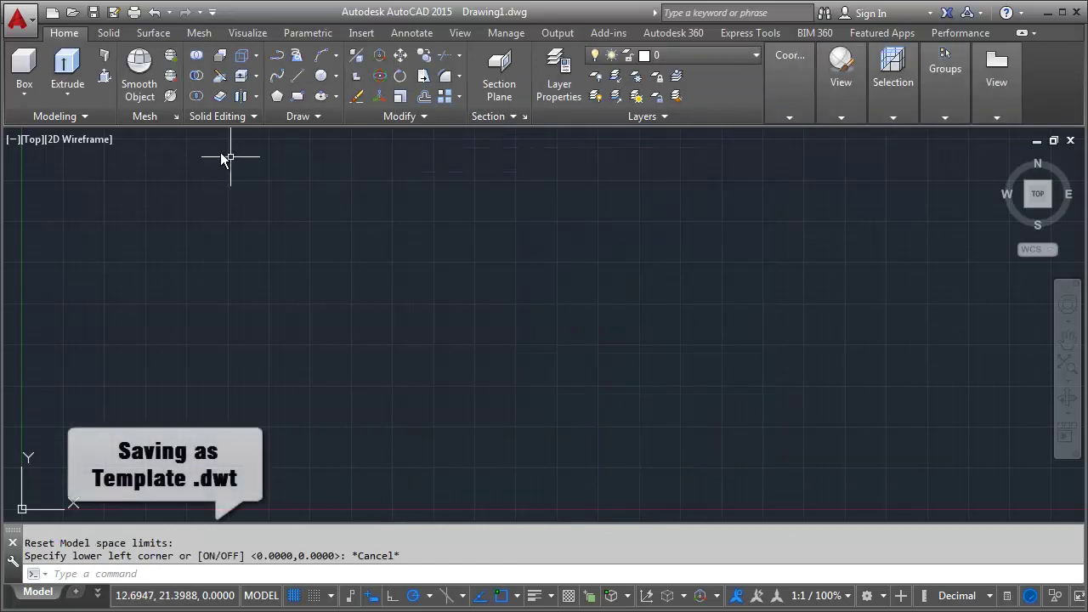
# Save the drawing as an AutoCAD Drawing Template (*.dwt) named Template
pyautogui.click(19, 17)
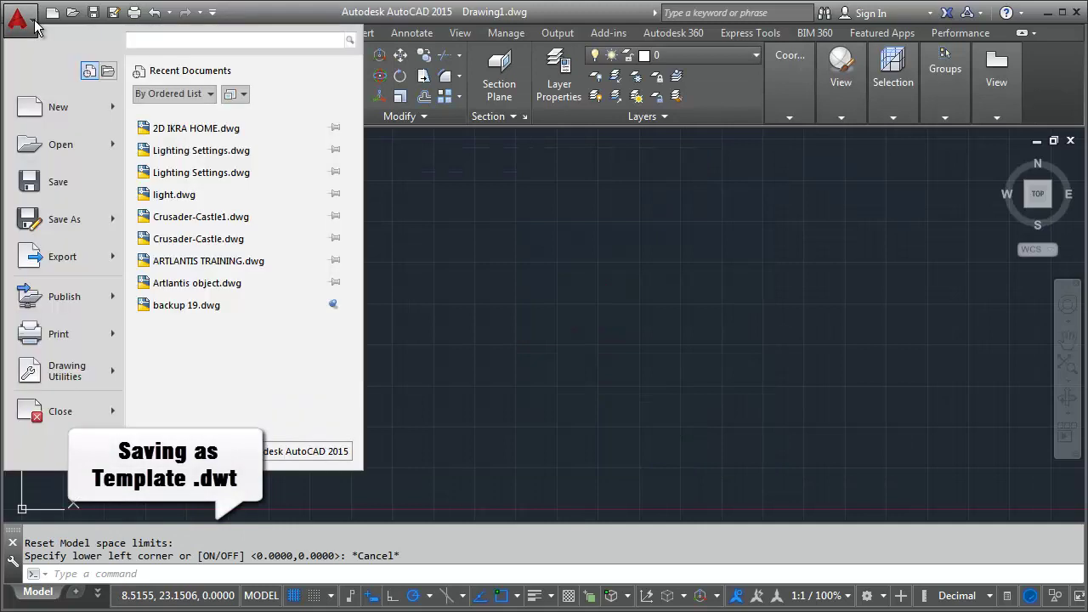
pyautogui.click(58, 185)
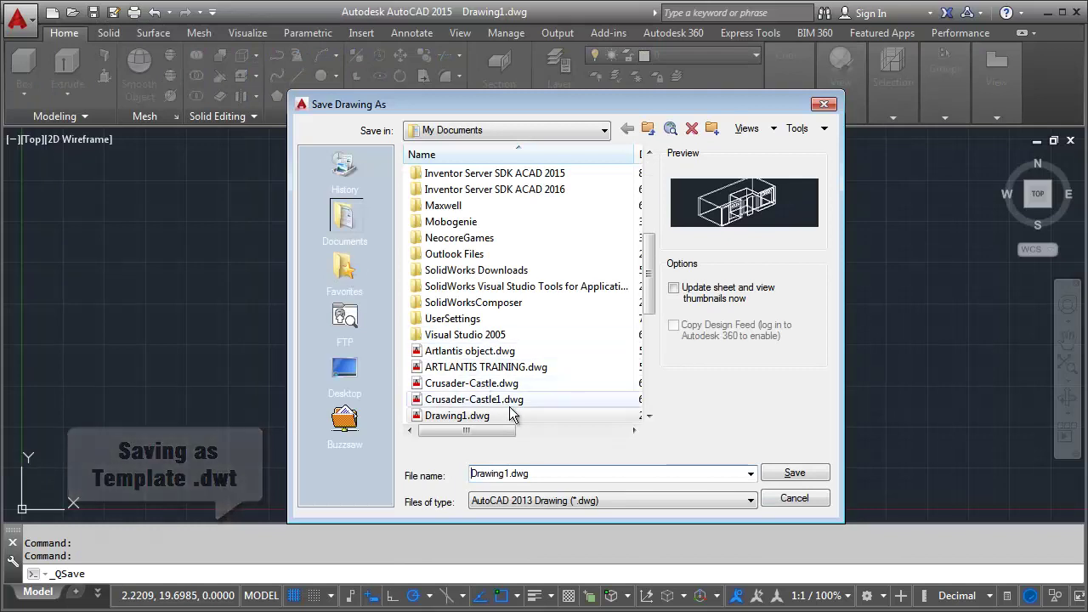
pyautogui.moveTo(531, 474); pyautogui.dragTo(470, 474)
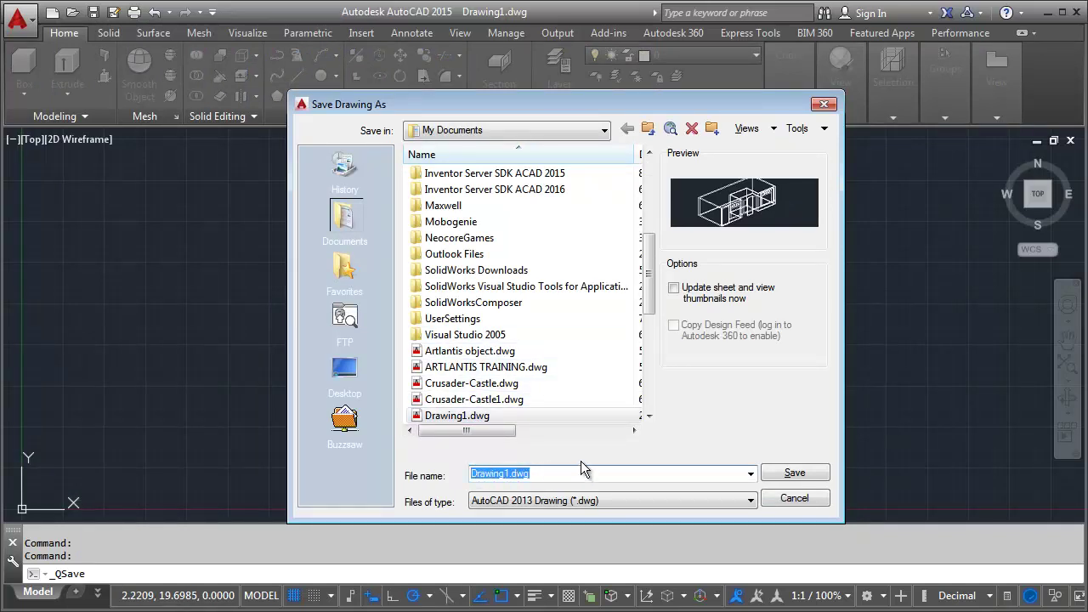
pyautogui.write('Templ')
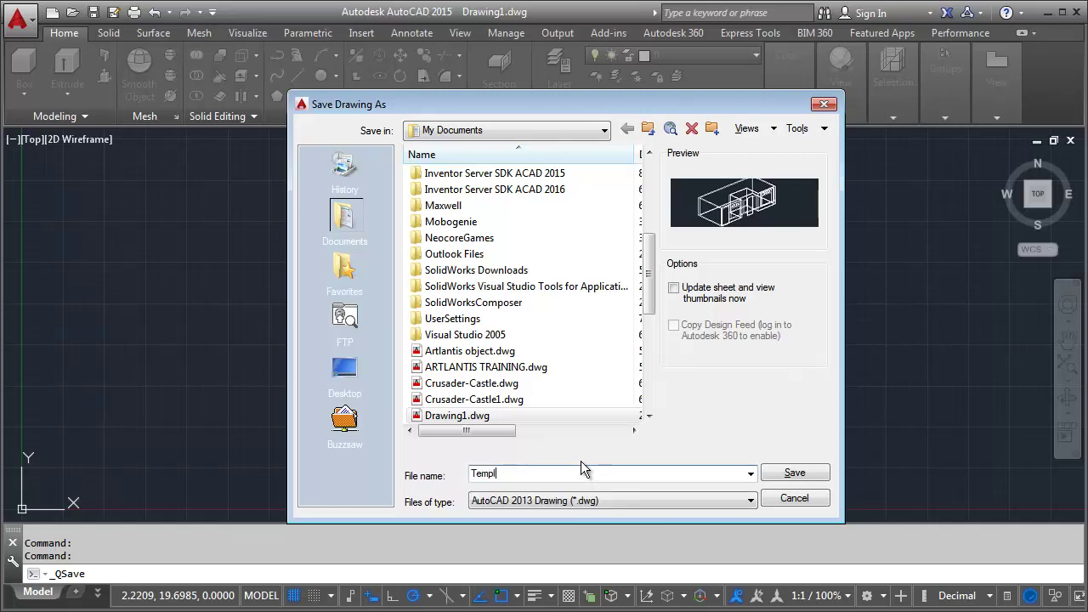
pyautogui.write('ate')
pyautogui.click(562, 499)
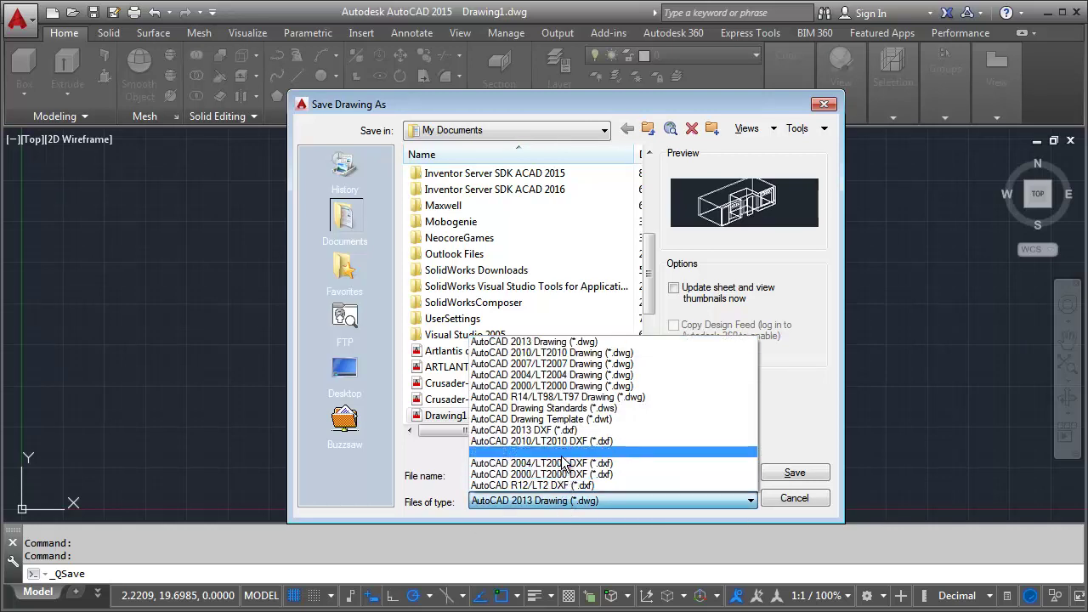
pyautogui.click(585, 420)
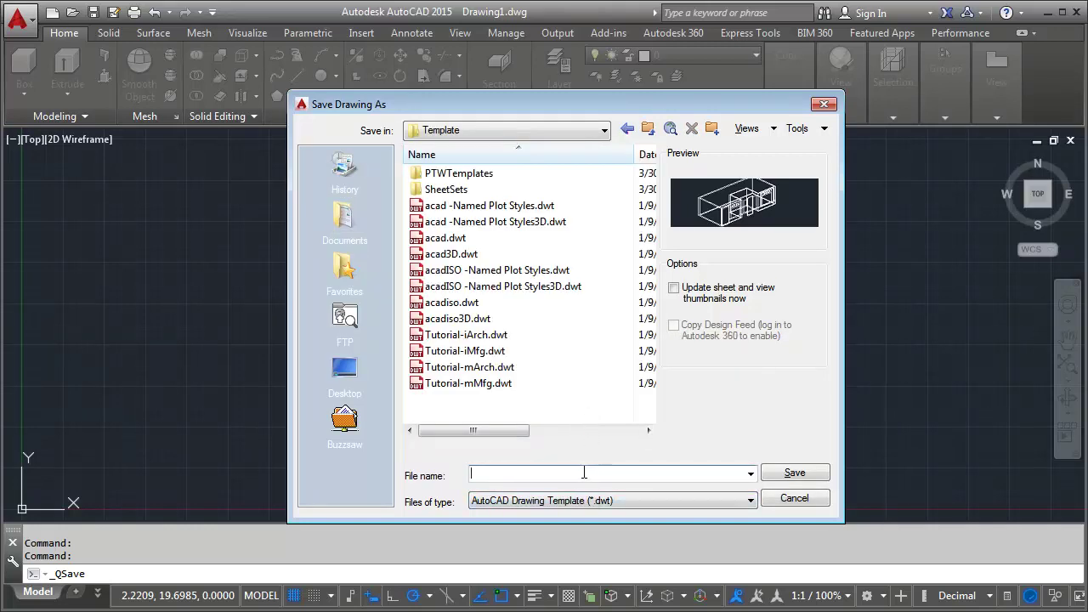
pyautogui.write('Templ')
pyautogui.write('ate')
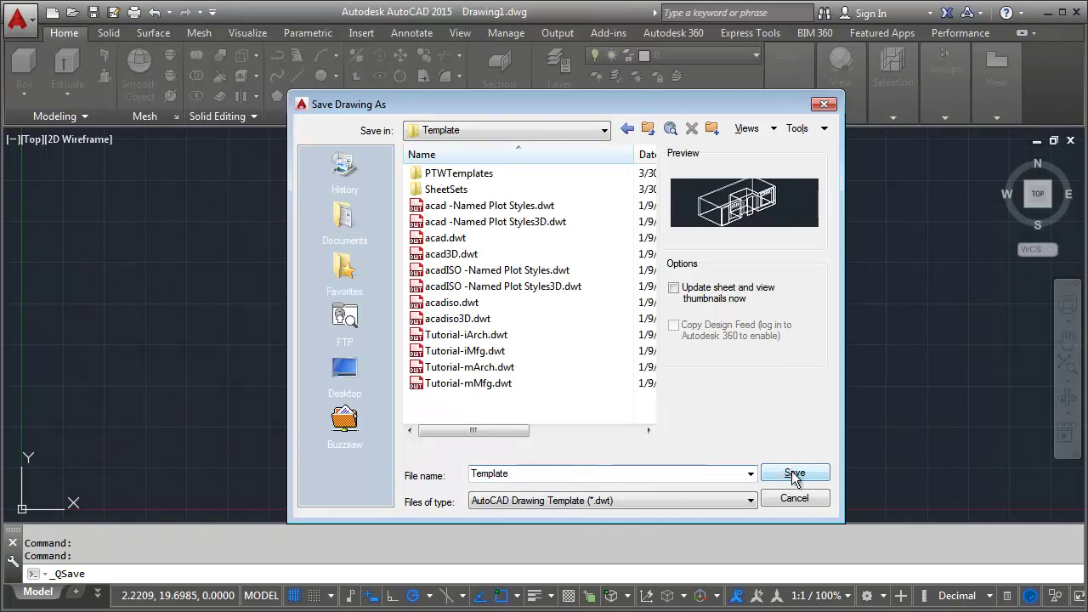
pyautogui.click(792, 472)
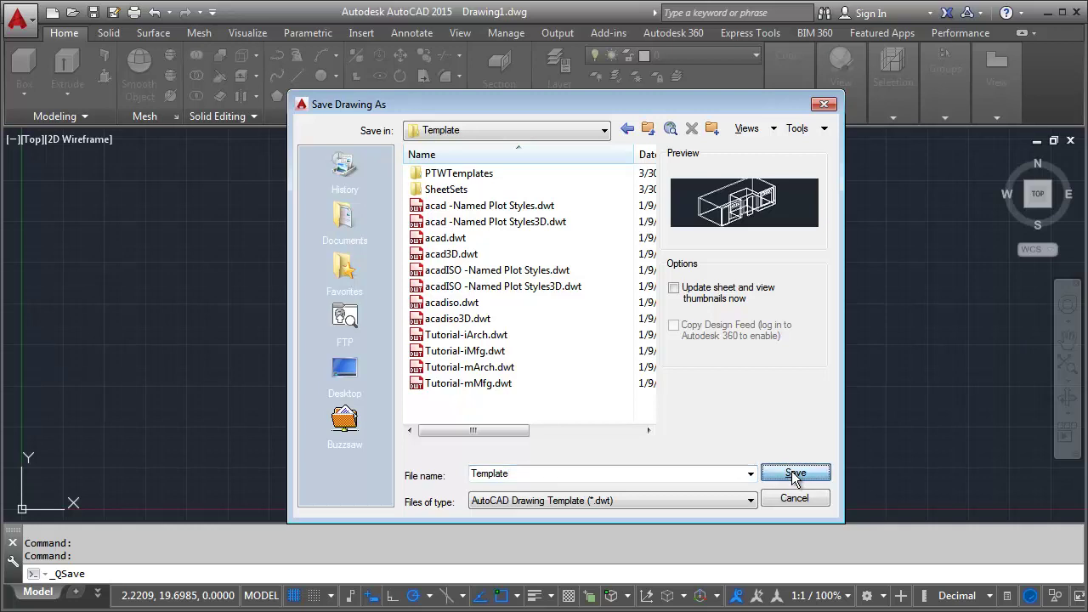
pyautogui.click(793, 474)
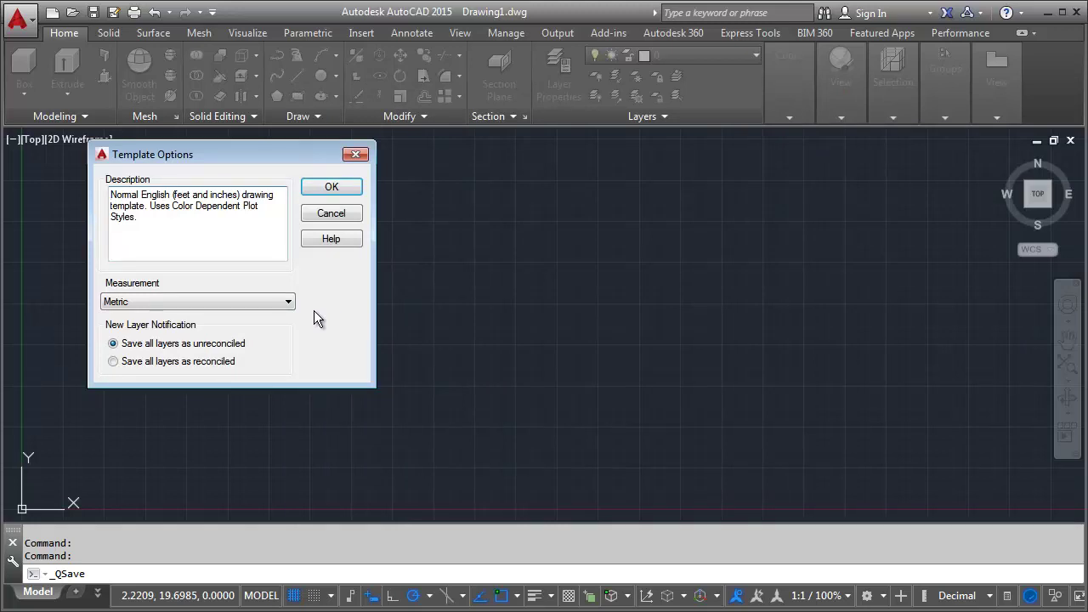
# Keep Metric measurement in Template Options and confirm to finish saving Template.dwt
pyautogui.click(288, 303)
pyautogui.click(286, 304)
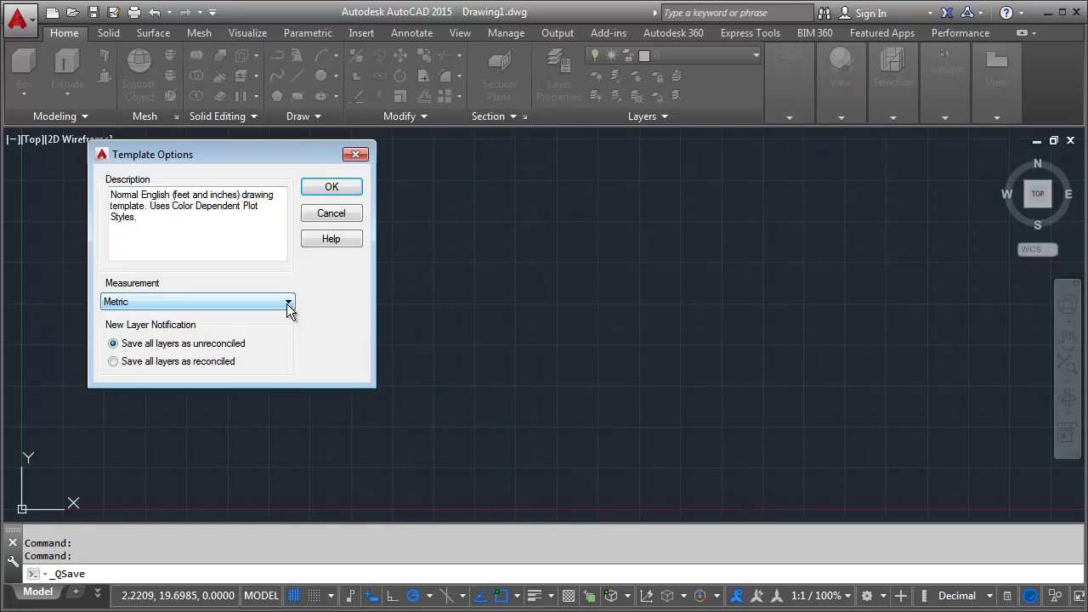
pyautogui.click(331, 187)
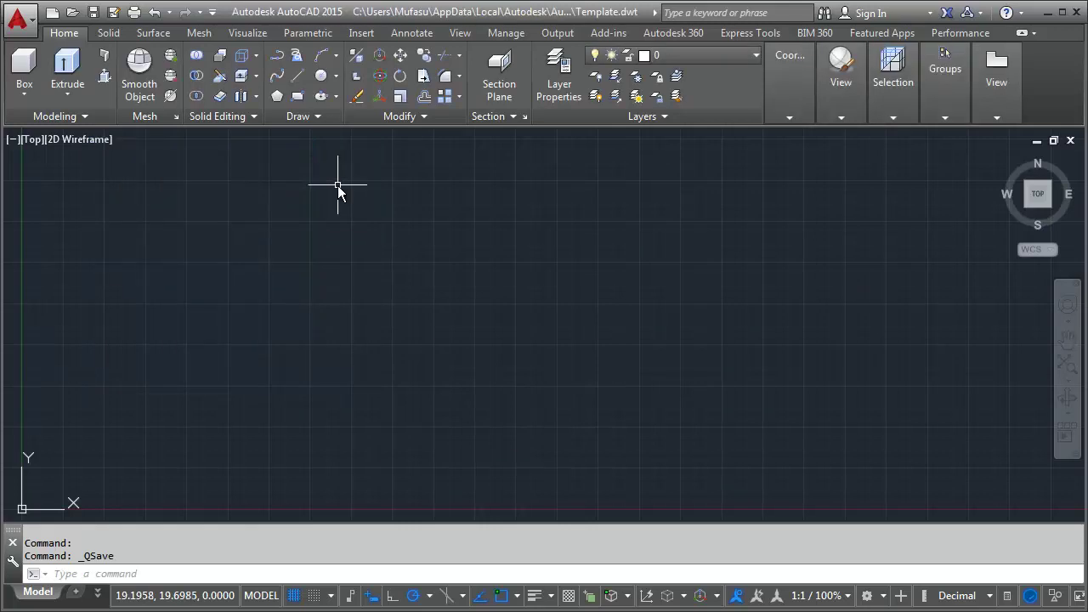
# Close the saved template drawing and create a new drawing based on Template.dwt
pyautogui.click(1071, 143)
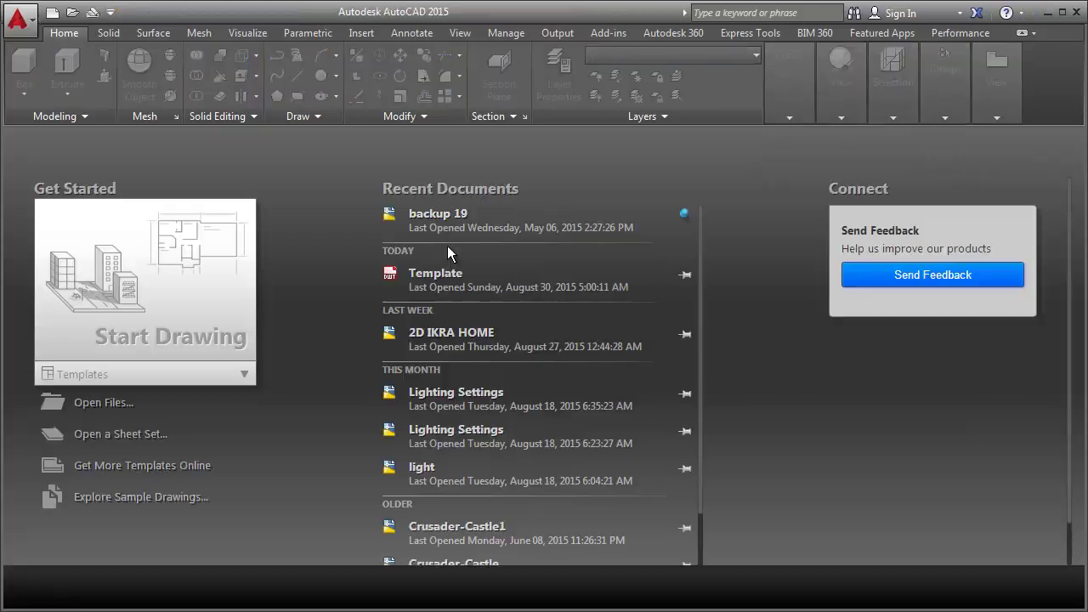
pyautogui.click(34, 26)
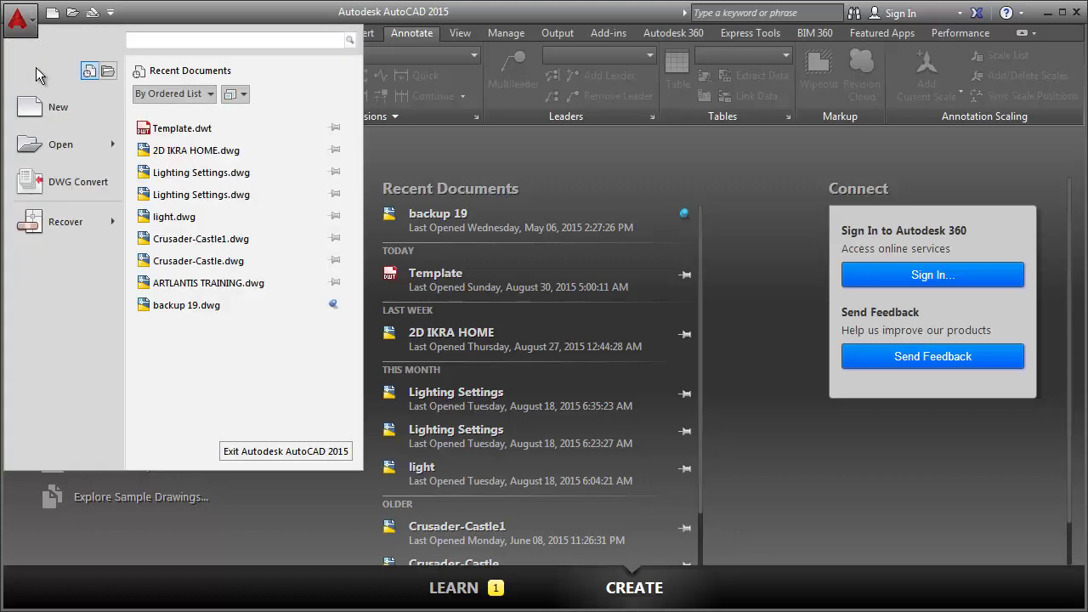
pyautogui.click(39, 108)
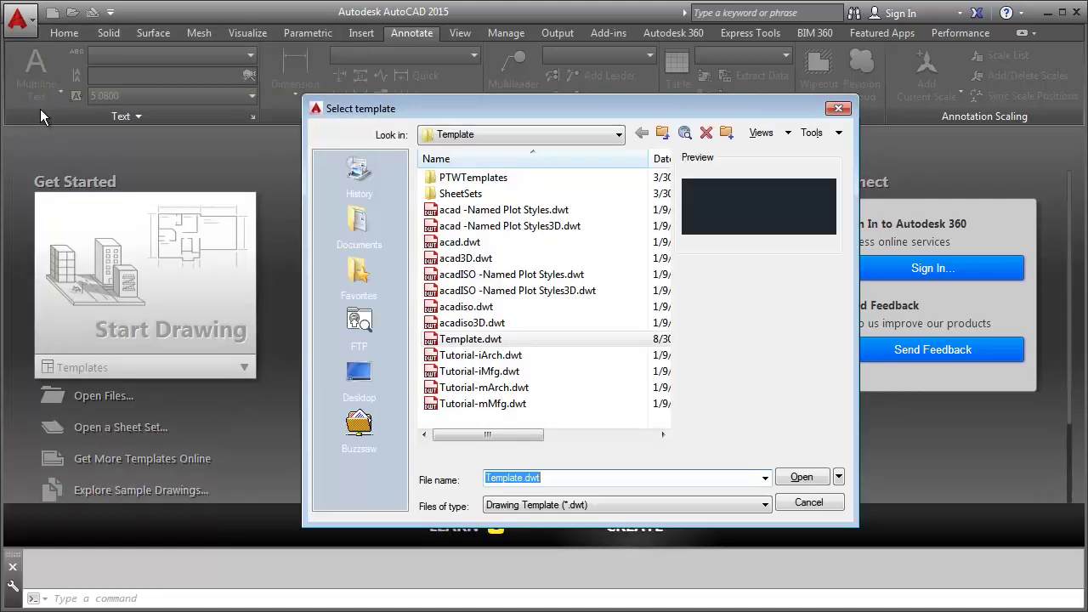
pyautogui.click(498, 340)
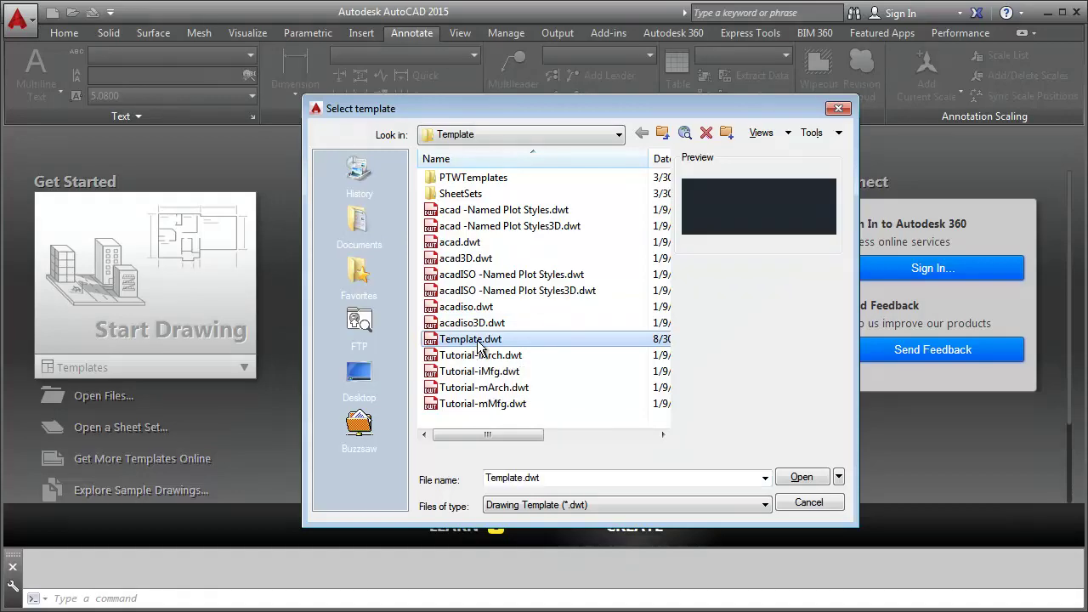
pyautogui.click(803, 478)
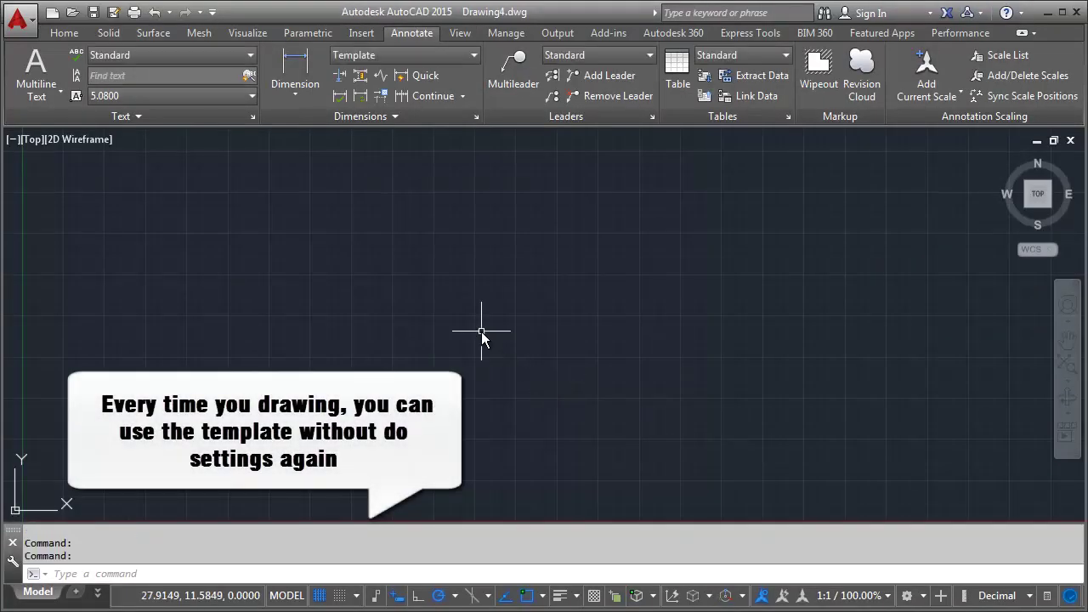
# Draw a 1000-unit vertical line and a 1000-unit horizontal line, then zoom to extents
pyautogui.write('l')
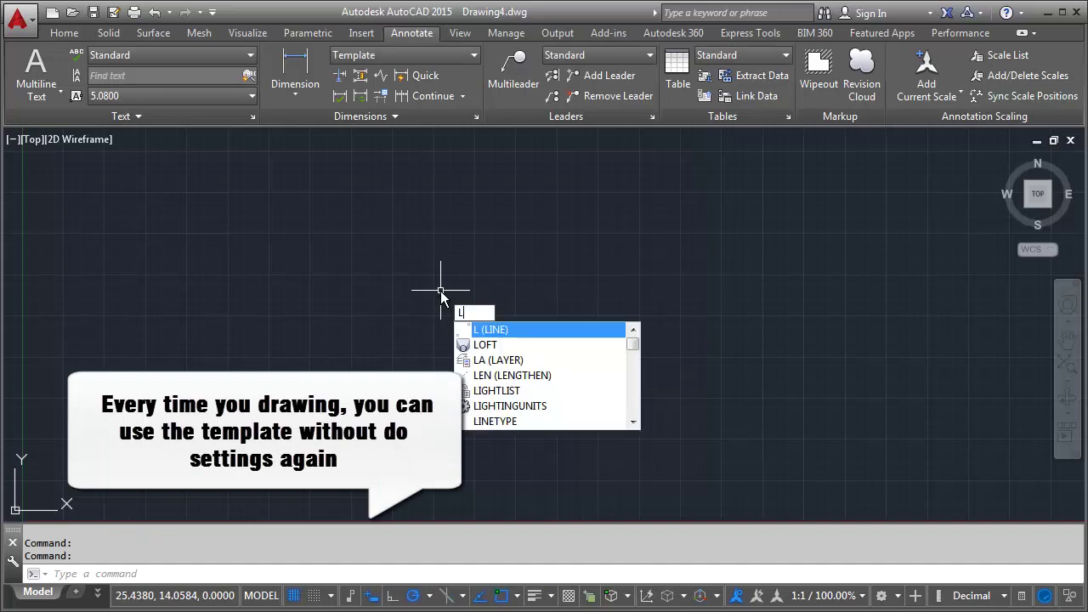
pyautogui.press('Return')
pyautogui.click(388, 360)
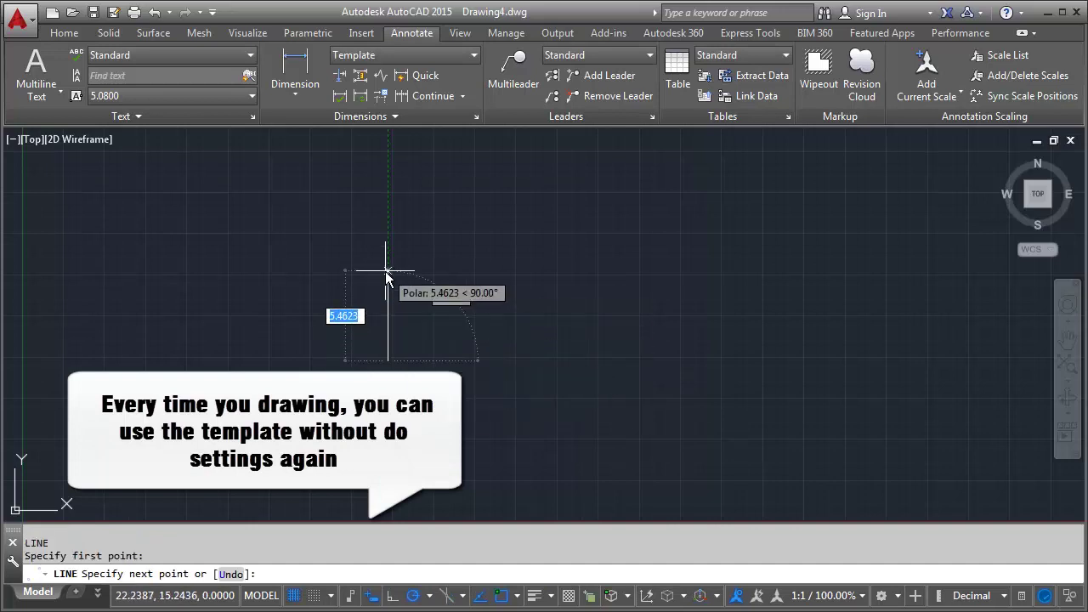
pyautogui.write('1000')
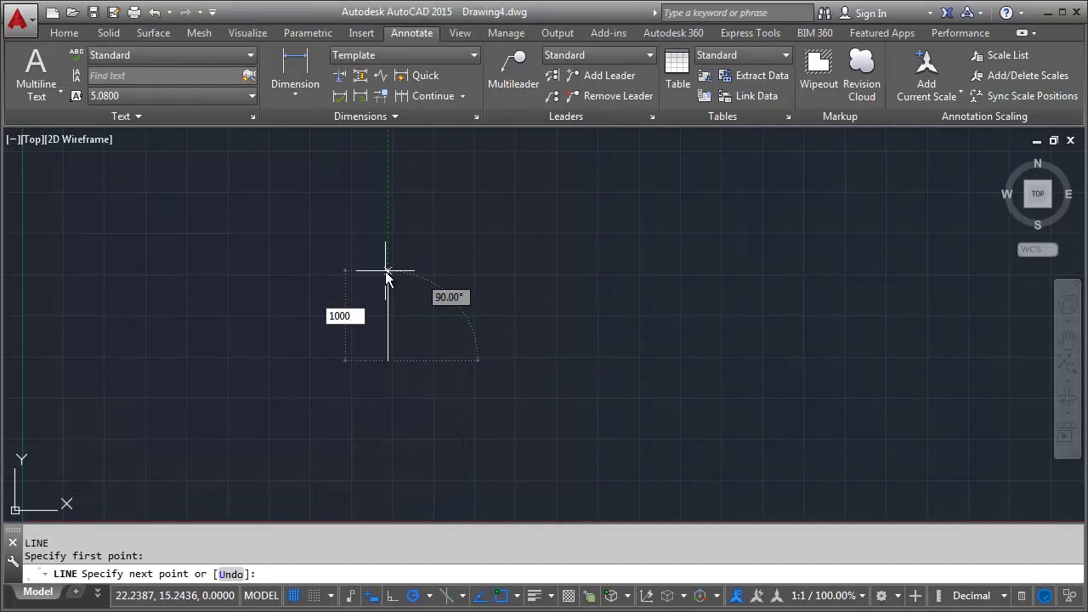
pyautogui.press('Return')
pyautogui.press('Return')
pyautogui.press('Return')
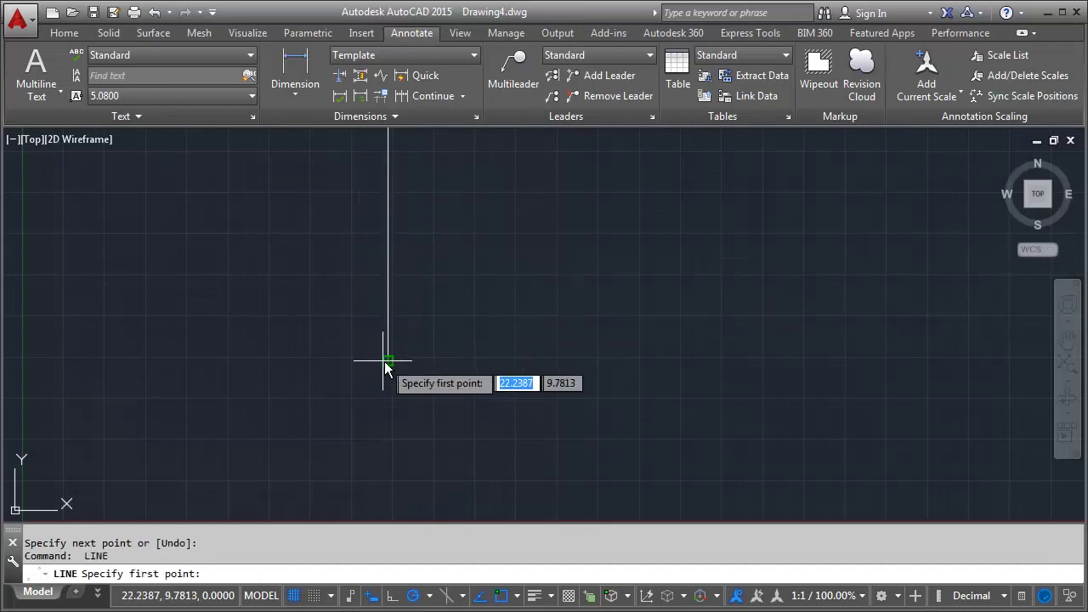
pyautogui.click(387, 360)
pyautogui.write('10')
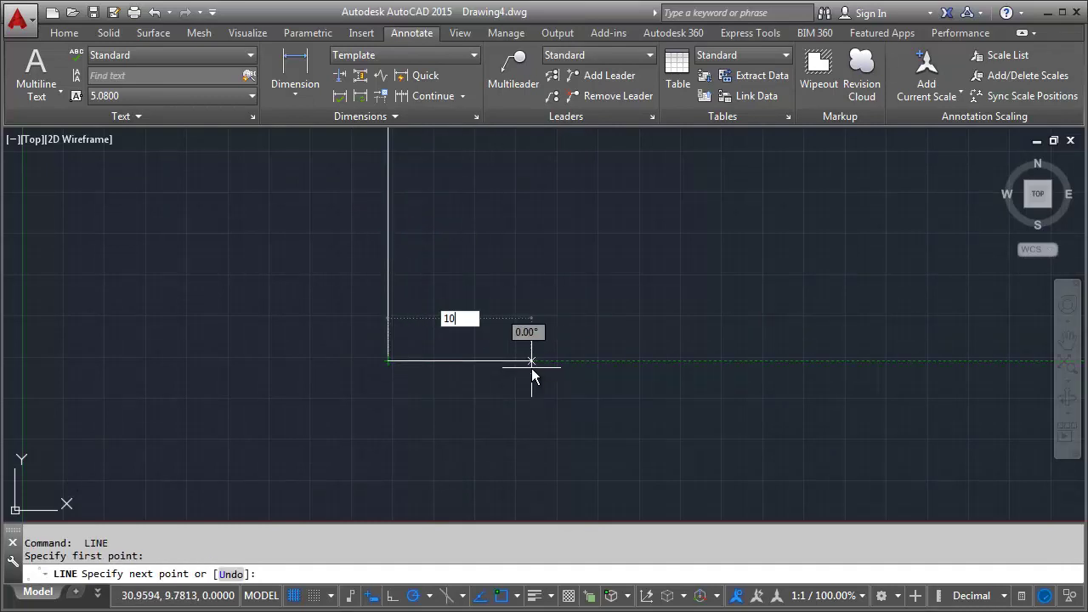
pyautogui.write('00')
pyautogui.press('Return')
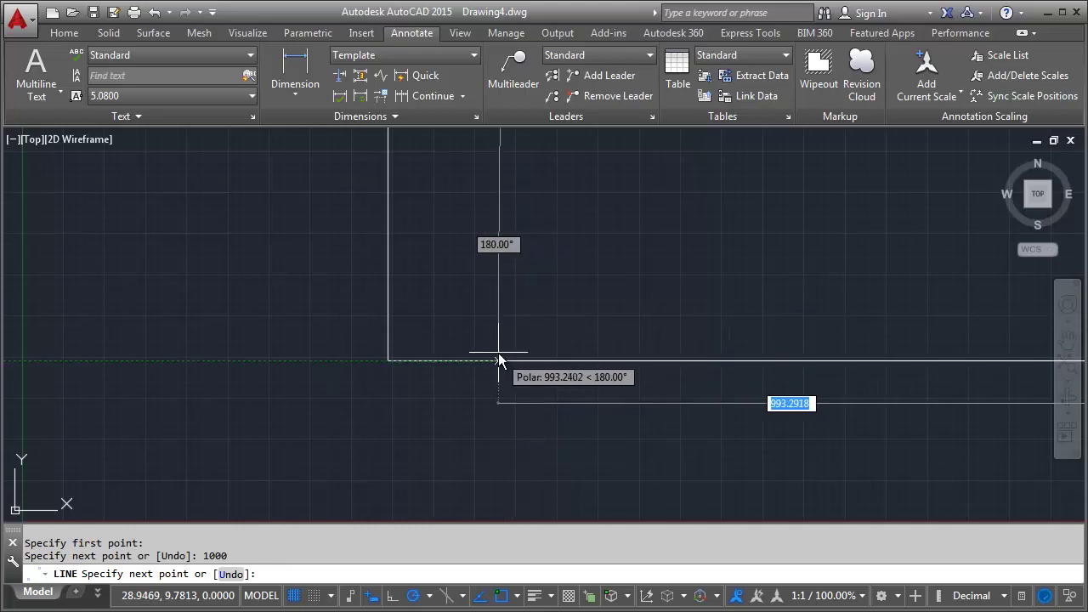
pyautogui.write('Z')
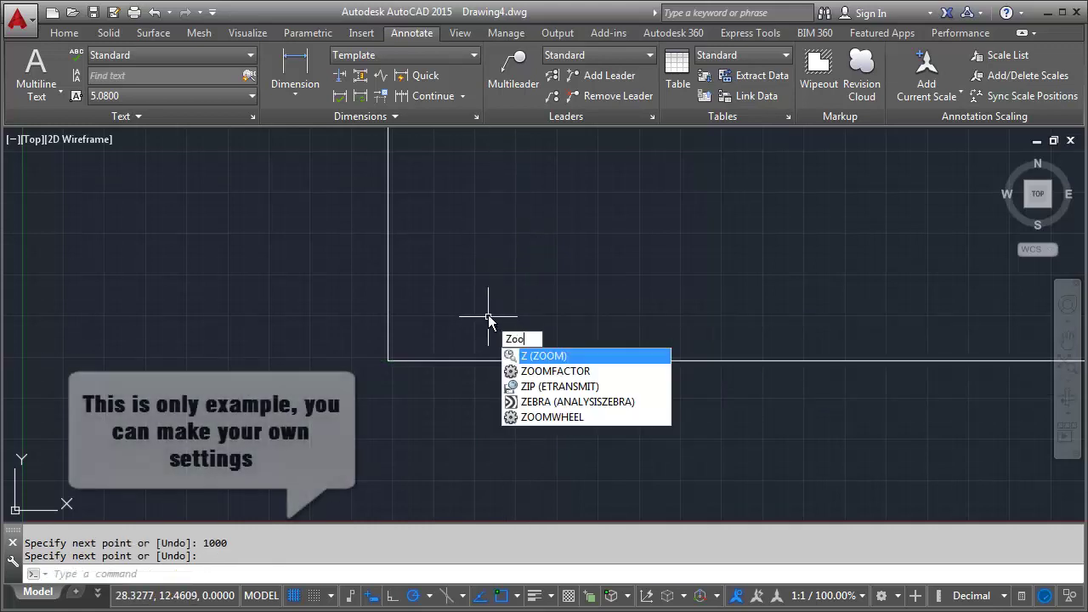
pyautogui.write('OOM')
pyautogui.press('Return')
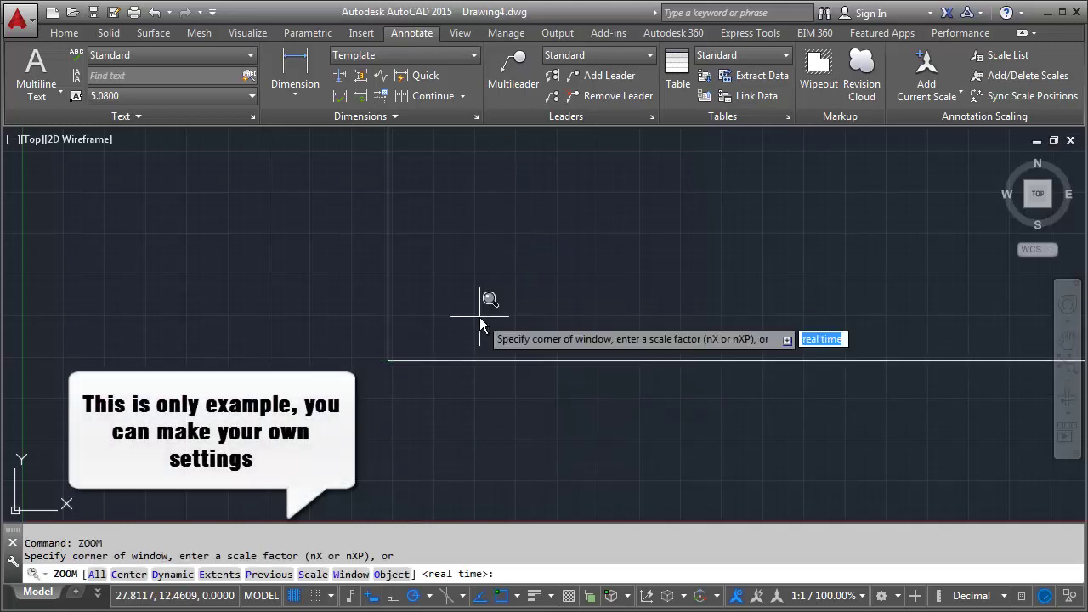
pyautogui.write('e')
pyautogui.press('Return')
pyautogui.scroll(-2, 491, 319)
pyautogui.moveTo(522, 348); pyautogui.dragTo(484, 311, button='middle')
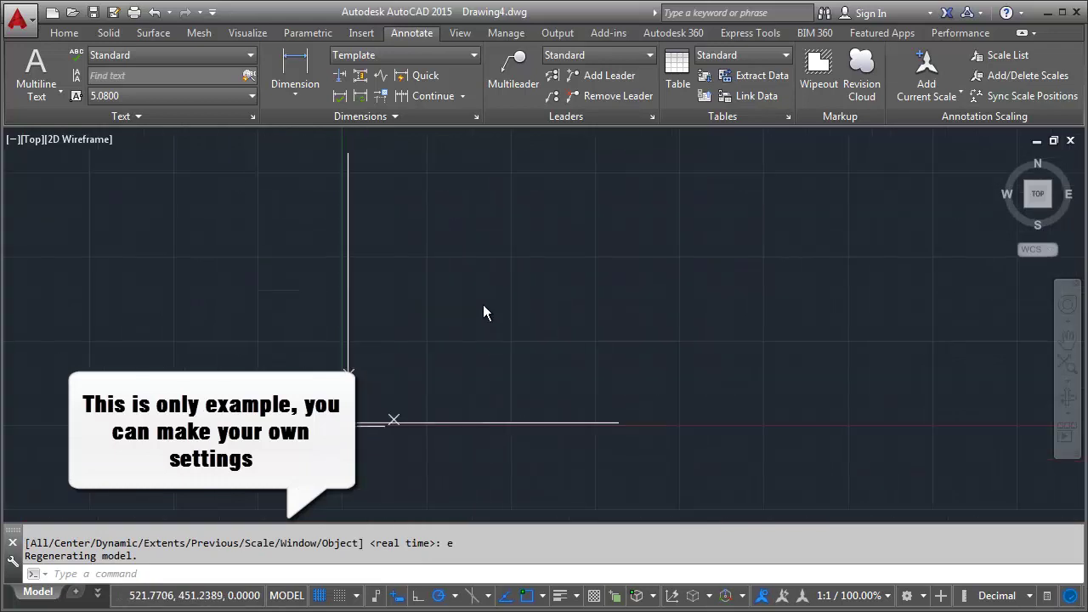
# From the bottom line's right end, draw 300 up, 500 right, 700 up, closing at the left edge's top
pyautogui.write('l')
pyautogui.press('Return')
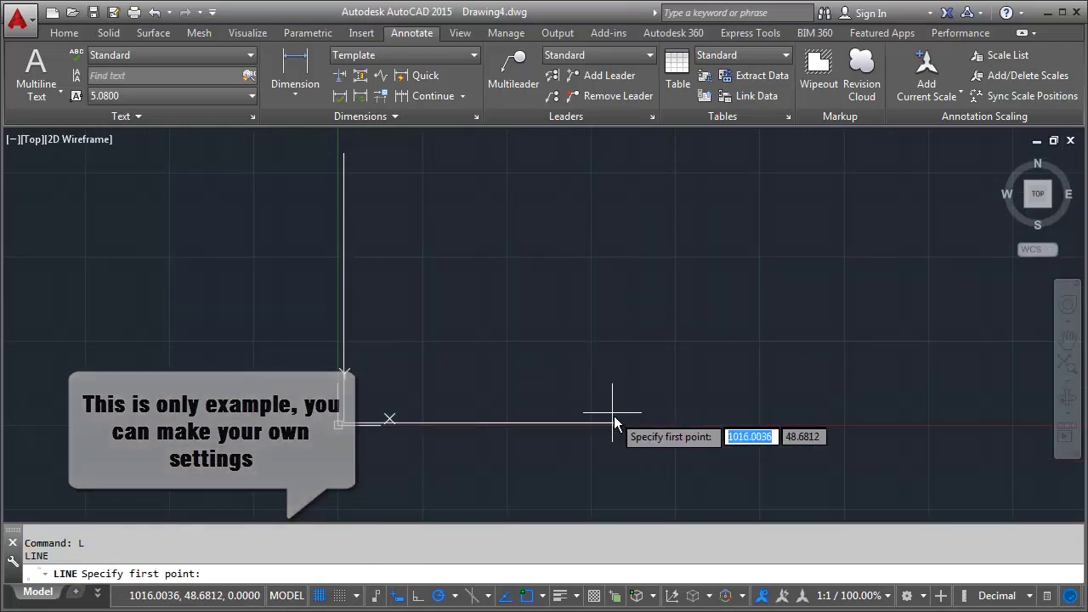
pyautogui.click(614, 423)
pyautogui.write('3')
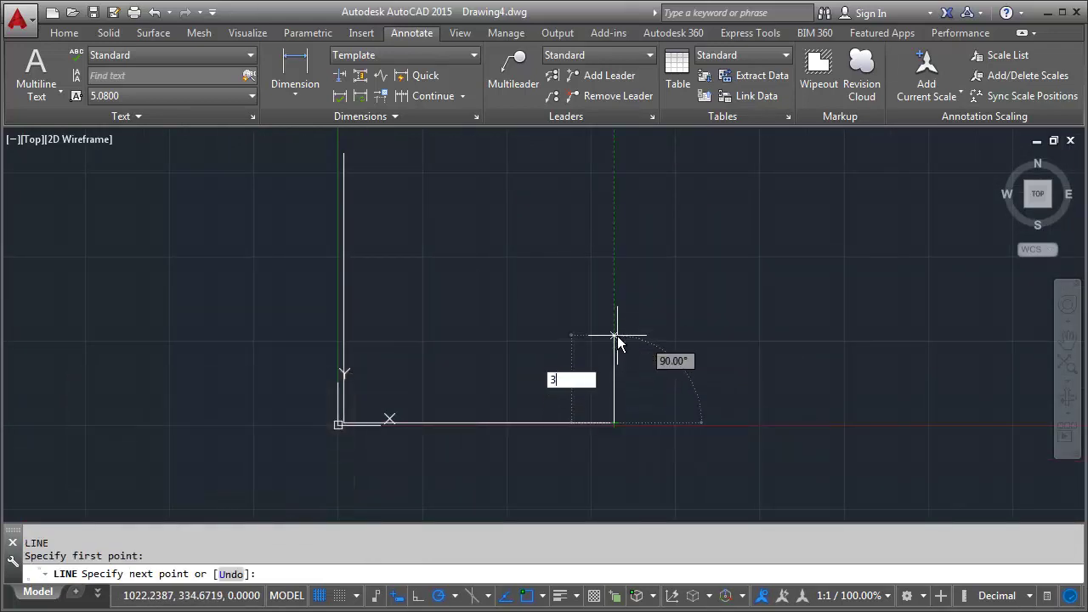
pyautogui.write('00')
pyautogui.press('Return')
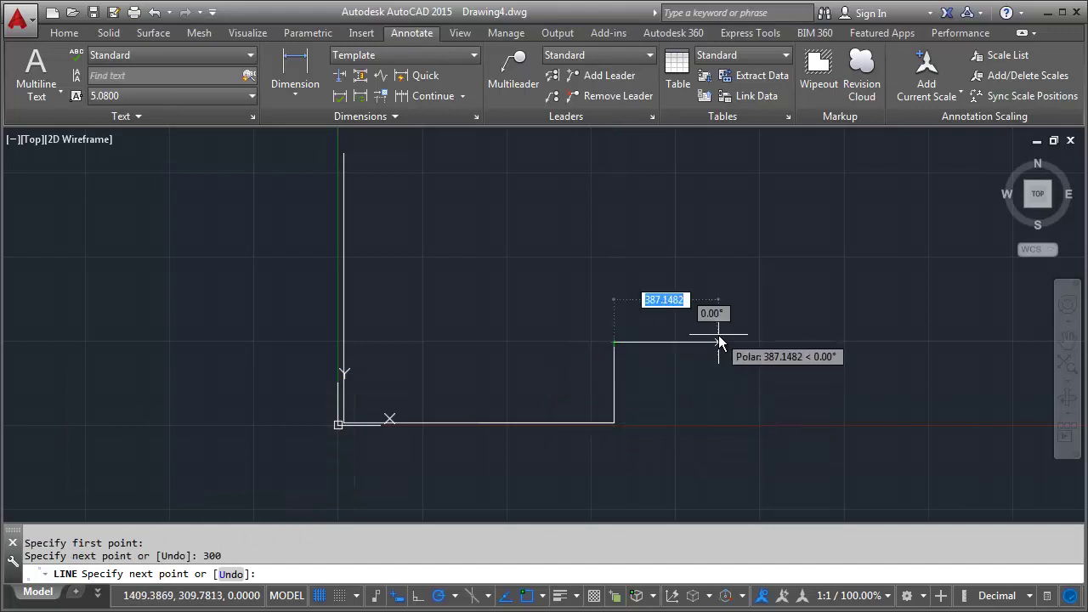
pyautogui.write('500')
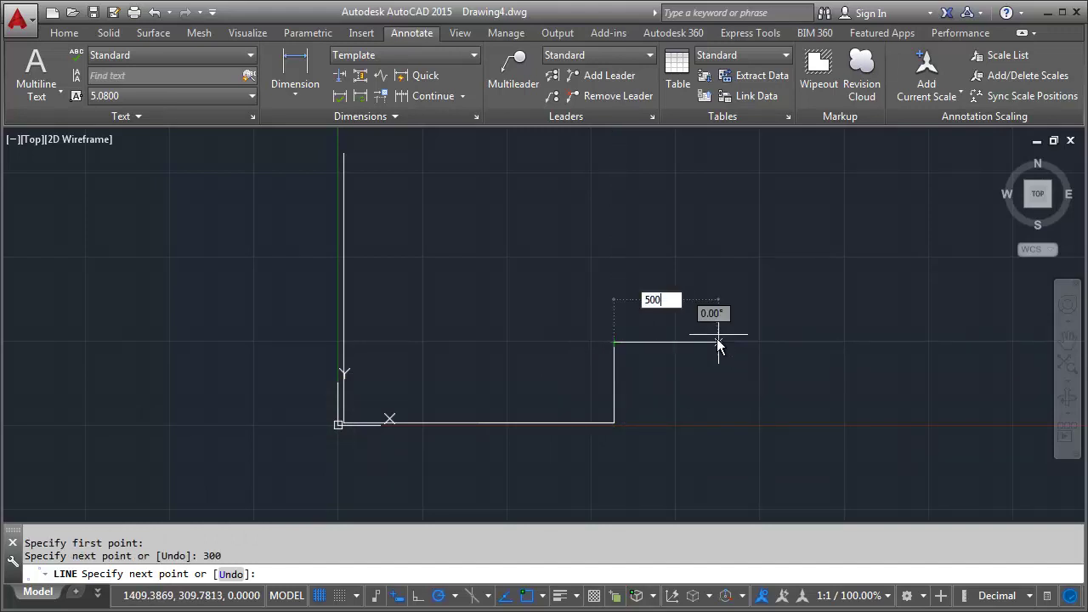
pyautogui.press('Return')
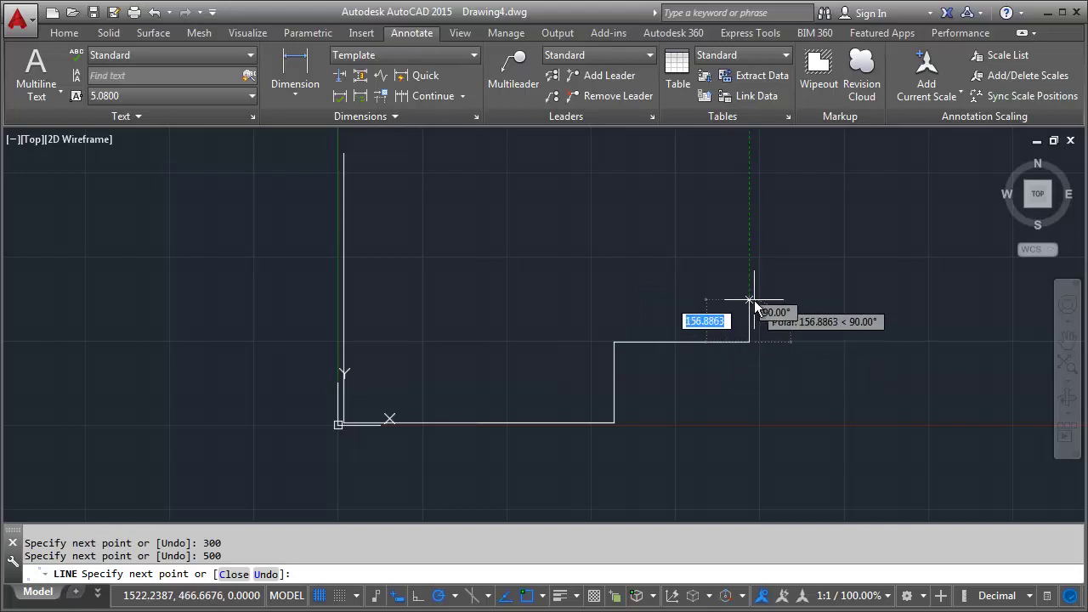
pyautogui.write('700')
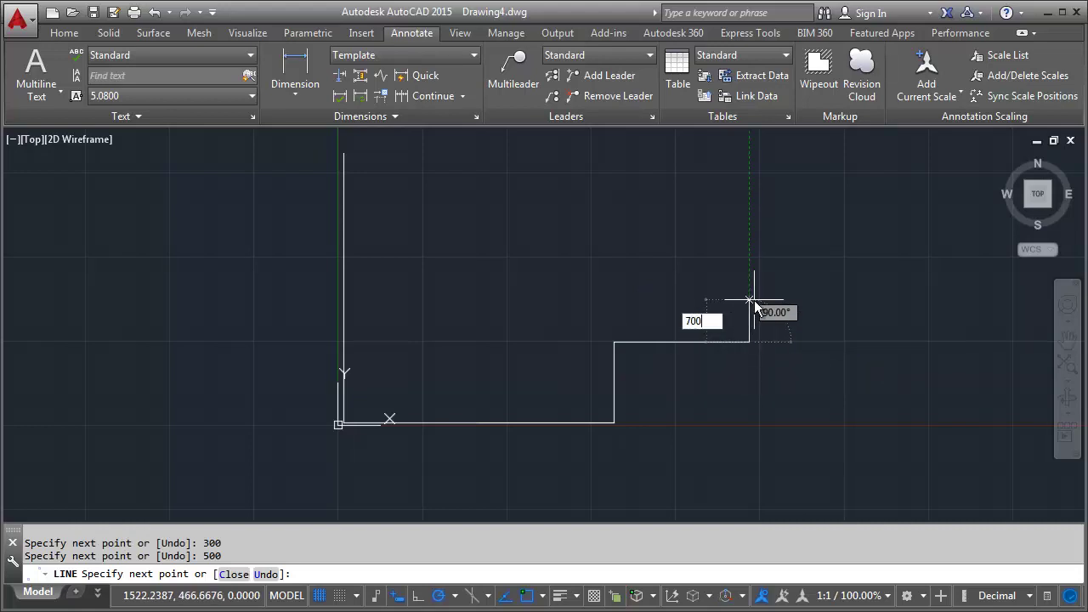
pyautogui.press('Return')
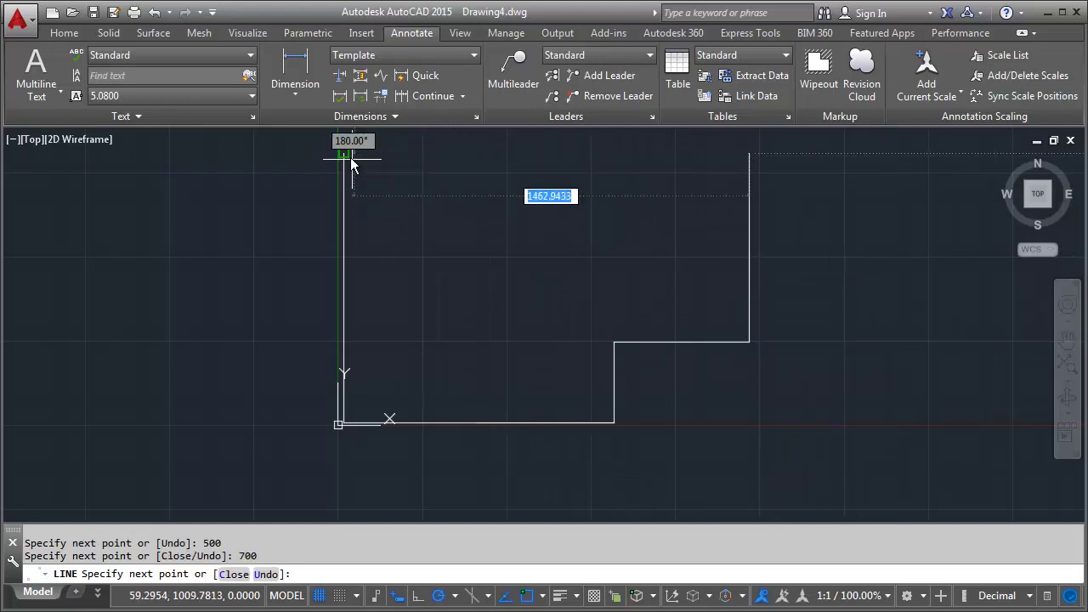
pyautogui.click(344, 154)
pyautogui.press('Return')
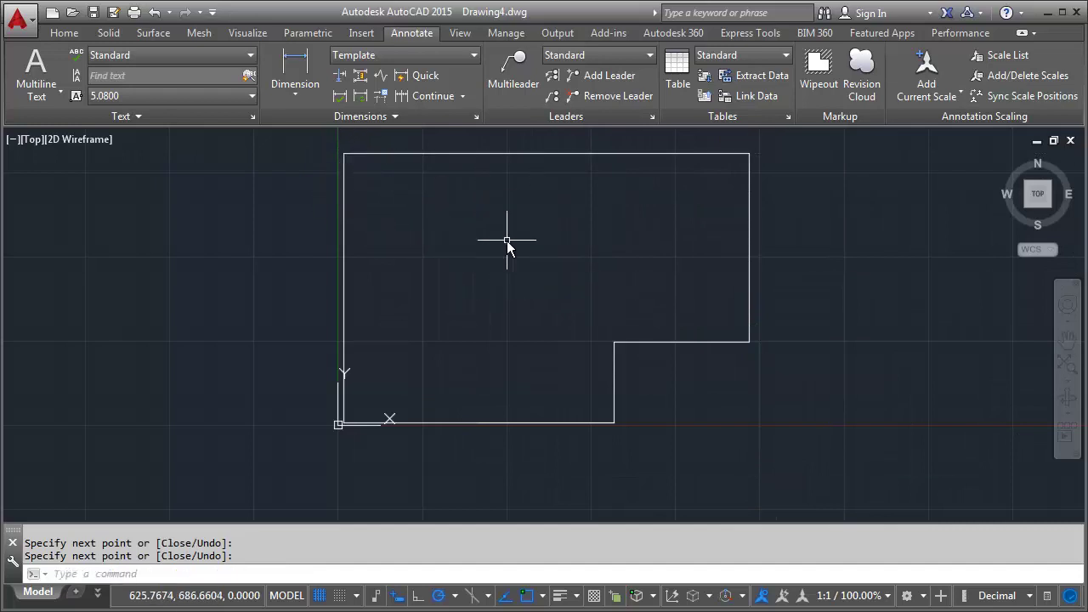
pyautogui.moveTo(507, 241); pyautogui.dragTo(552, 281, button='middle')
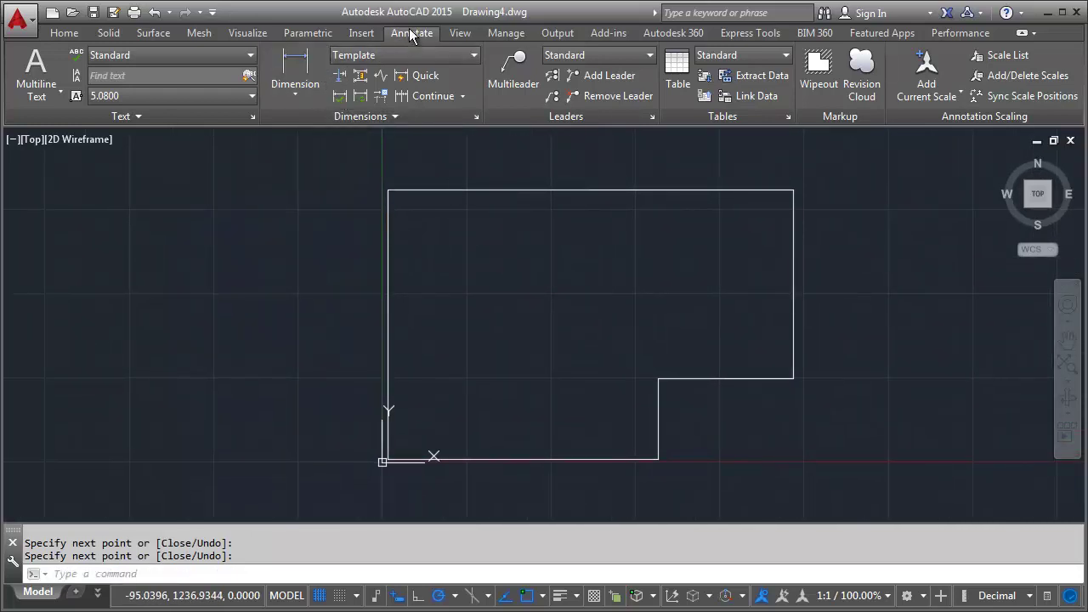
# Add linear dimensions: 1000 beside the left edge and 1500 above the top edge
pyautogui.click(308, 65)
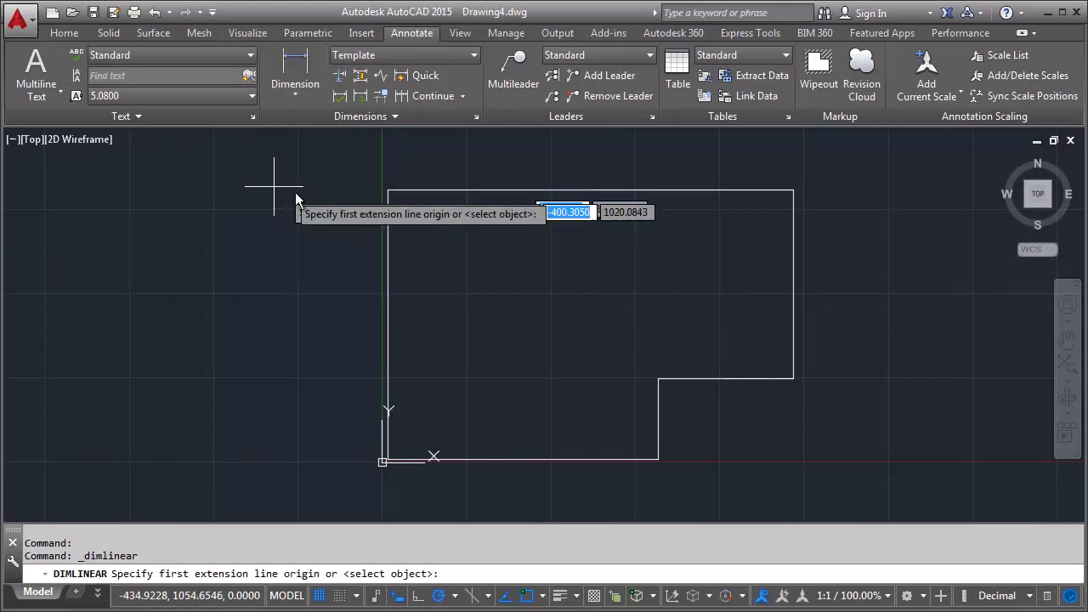
pyautogui.click(388, 190)
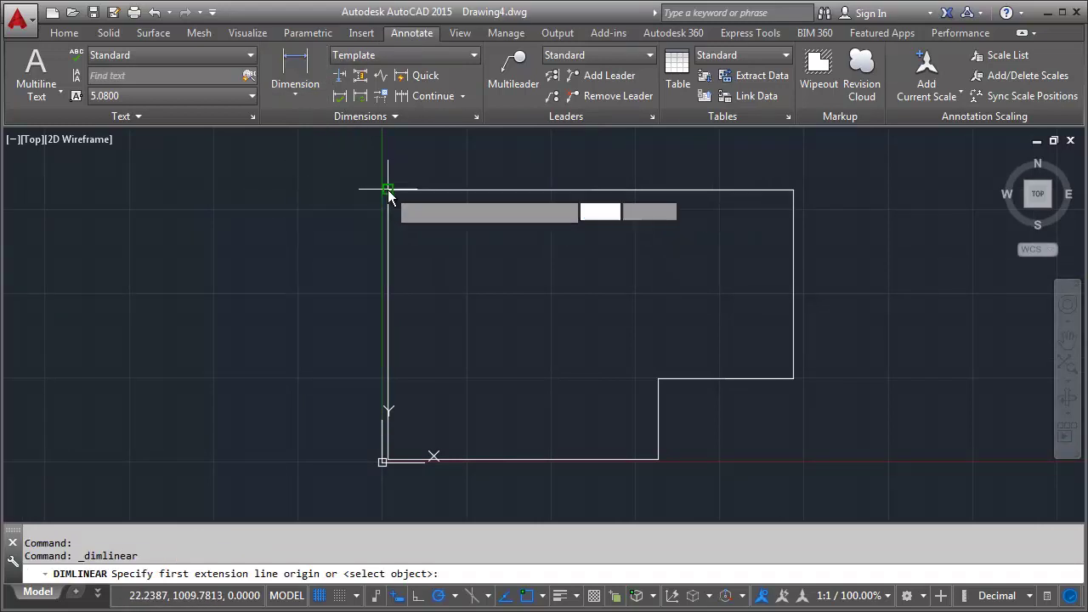
pyautogui.click(389, 458)
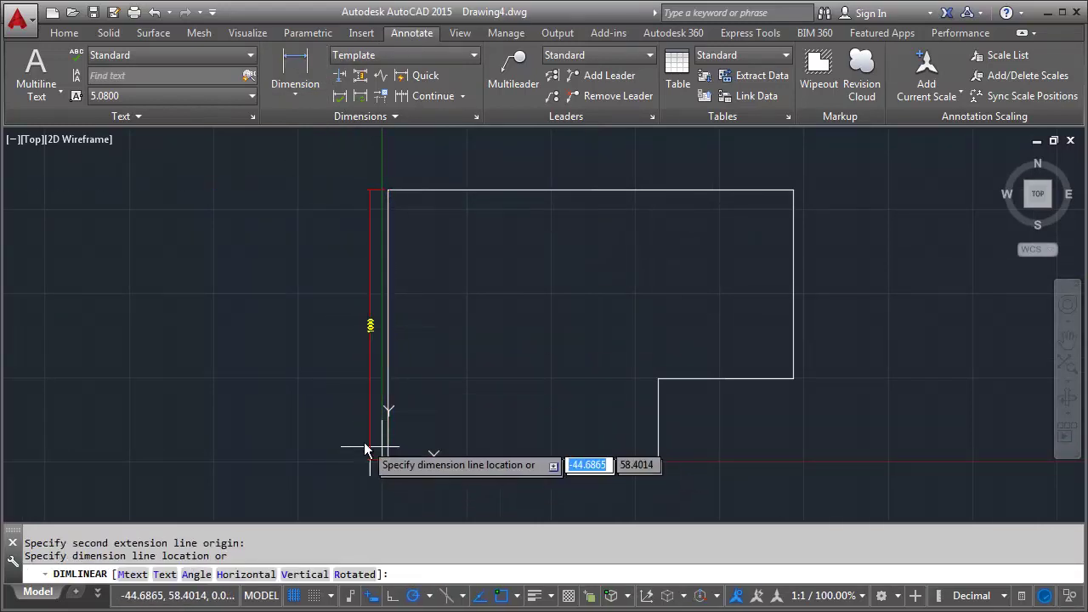
pyautogui.click(358, 372)
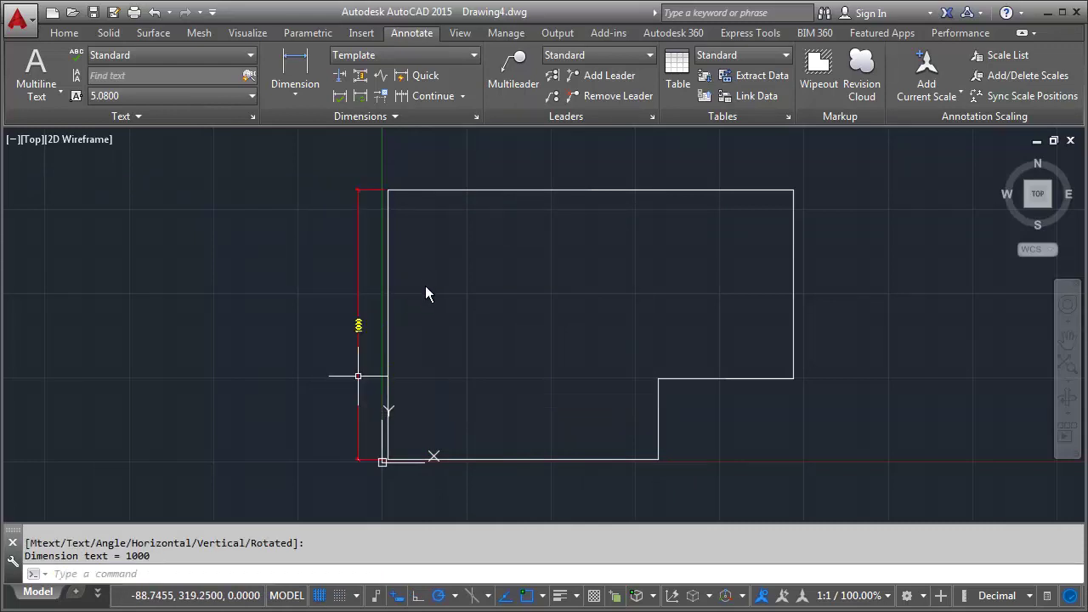
pyautogui.press('space')
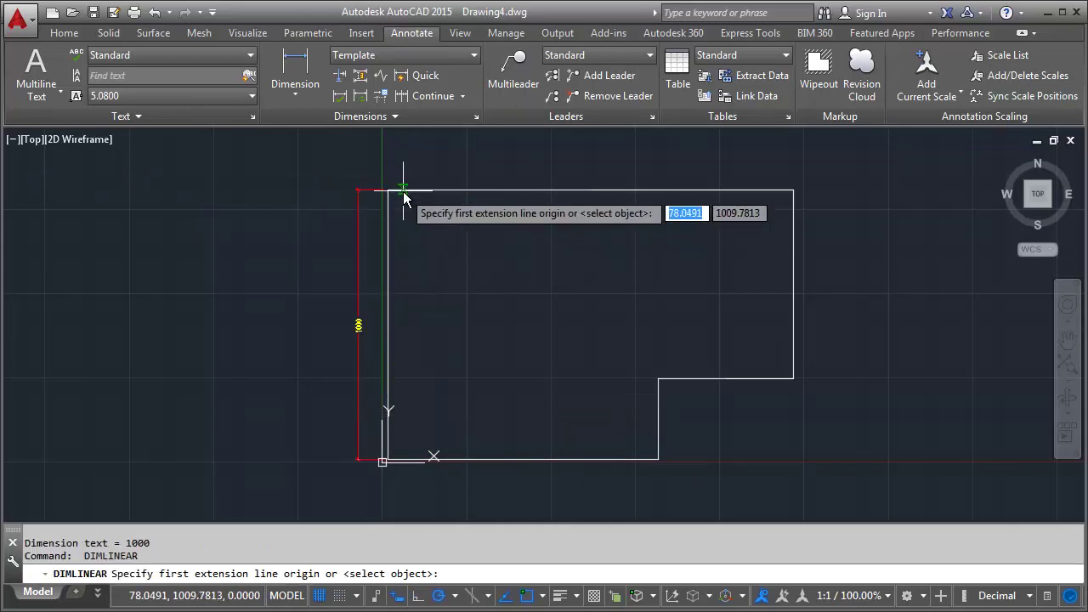
pyautogui.click(389, 189)
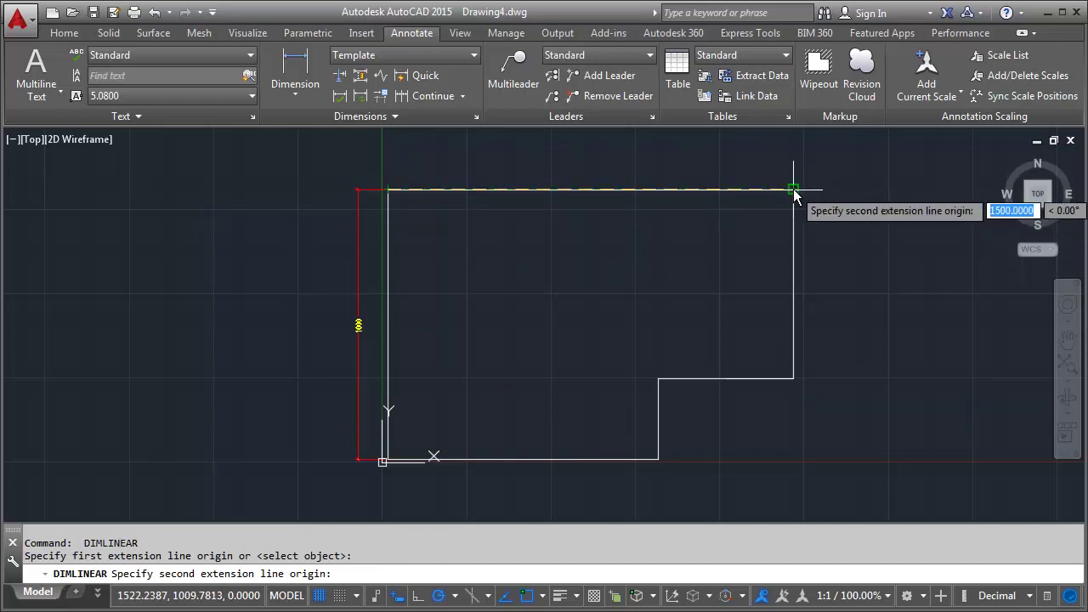
pyautogui.click(793, 188)
pyautogui.click(776, 176)
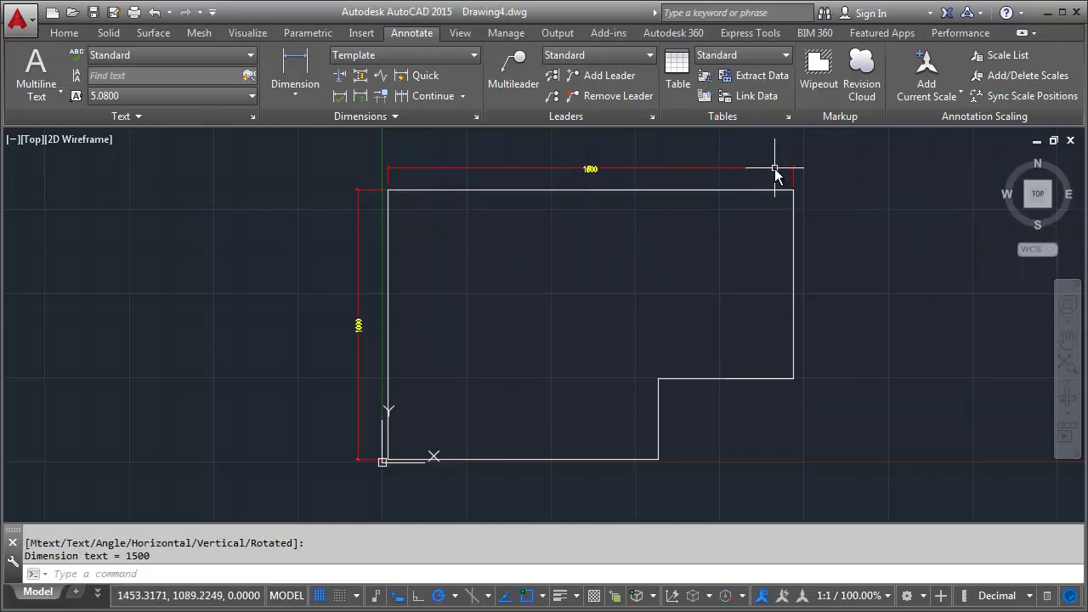
# Draw a circle of radius 150 in the outline's upper-left area
pyautogui.write('c')
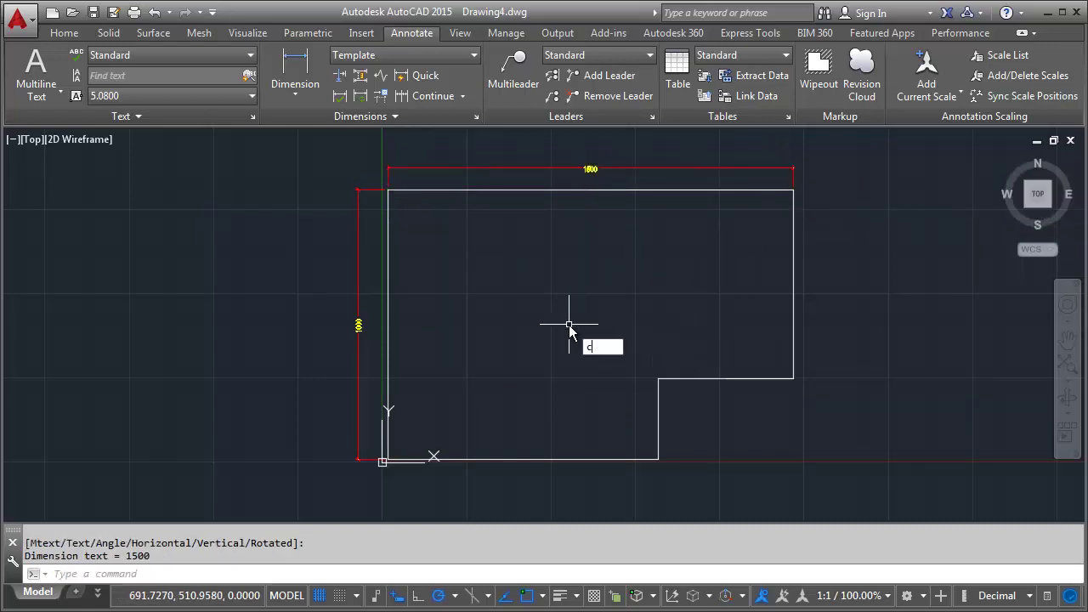
pyautogui.press('Return')
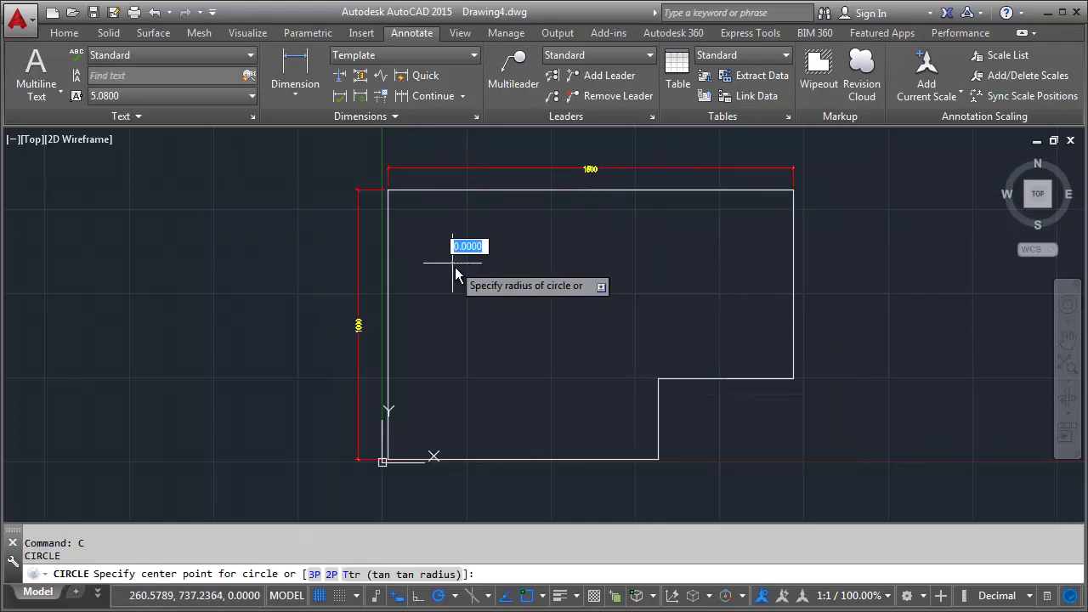
pyautogui.click(452, 262)
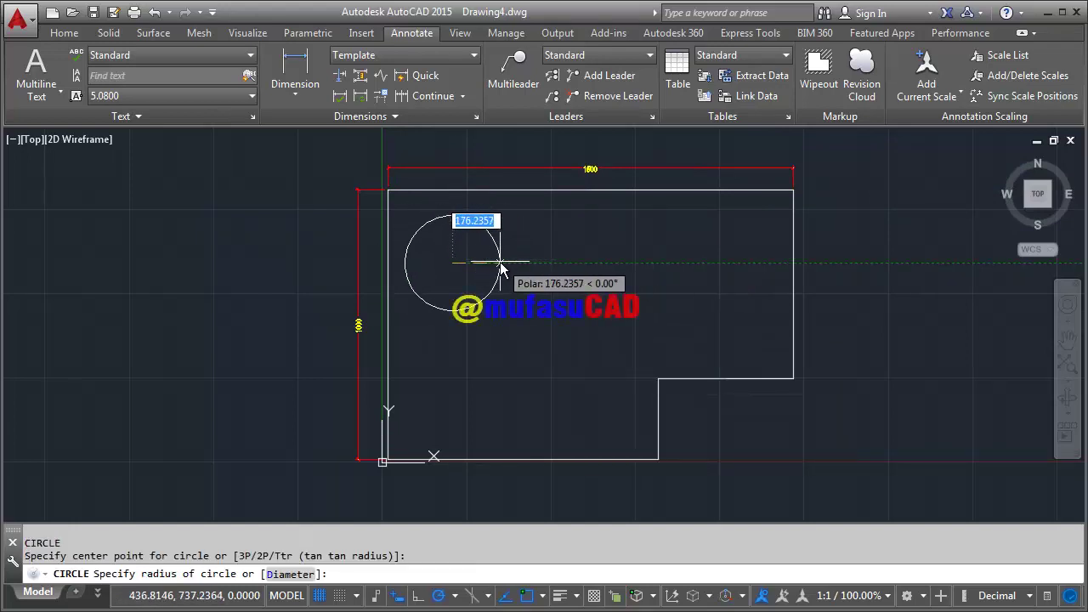
pyautogui.write('1')
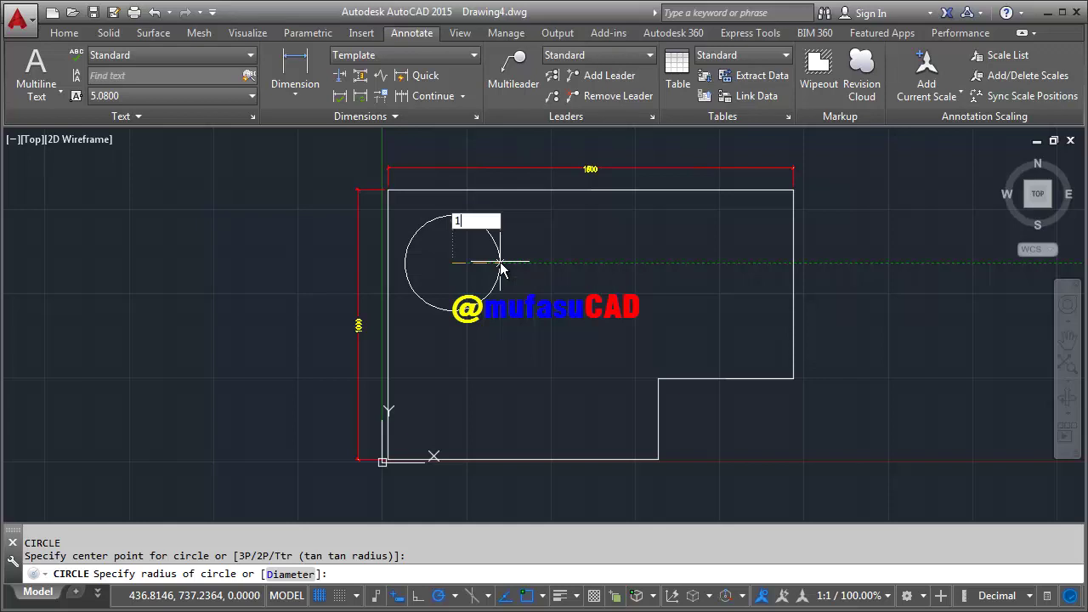
pyautogui.write('50')
pyautogui.press('Return')
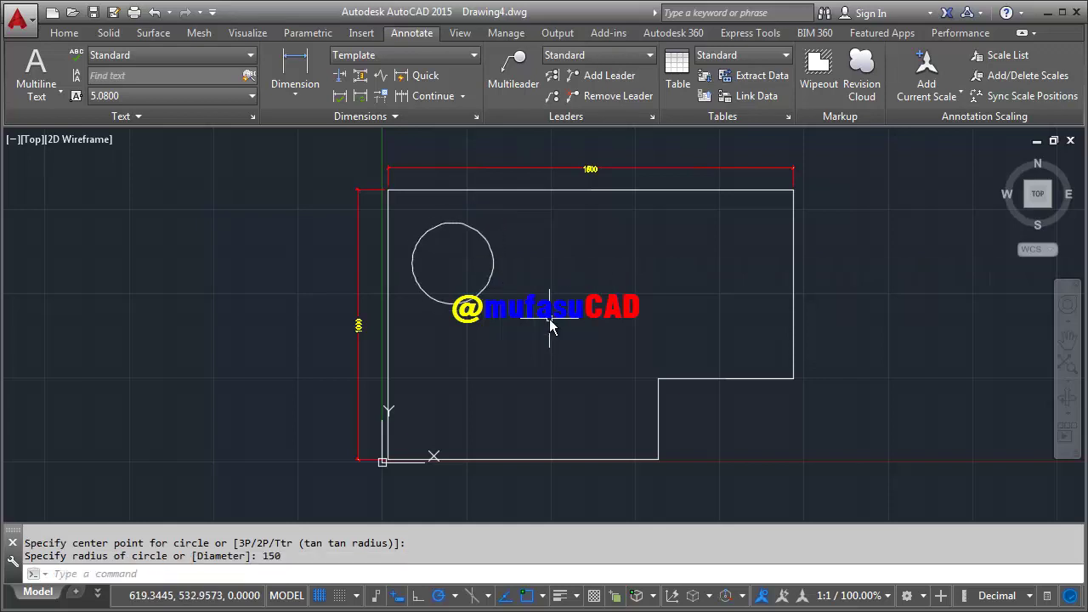
# Label the circle with an R150 radius dimension placed below right of it
pyautogui.click(295, 85)
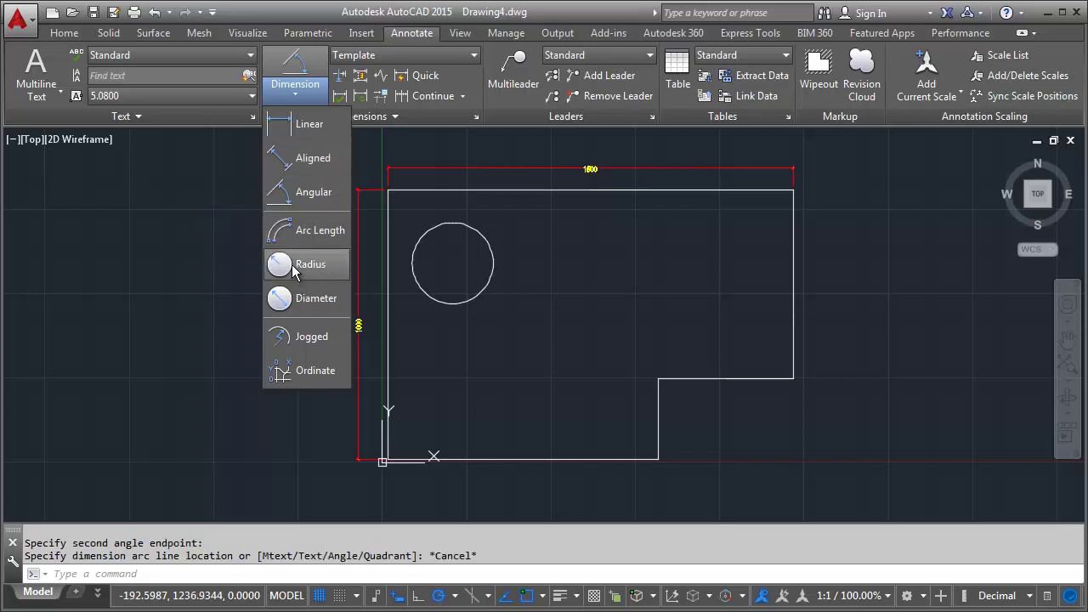
pyautogui.click(291, 264)
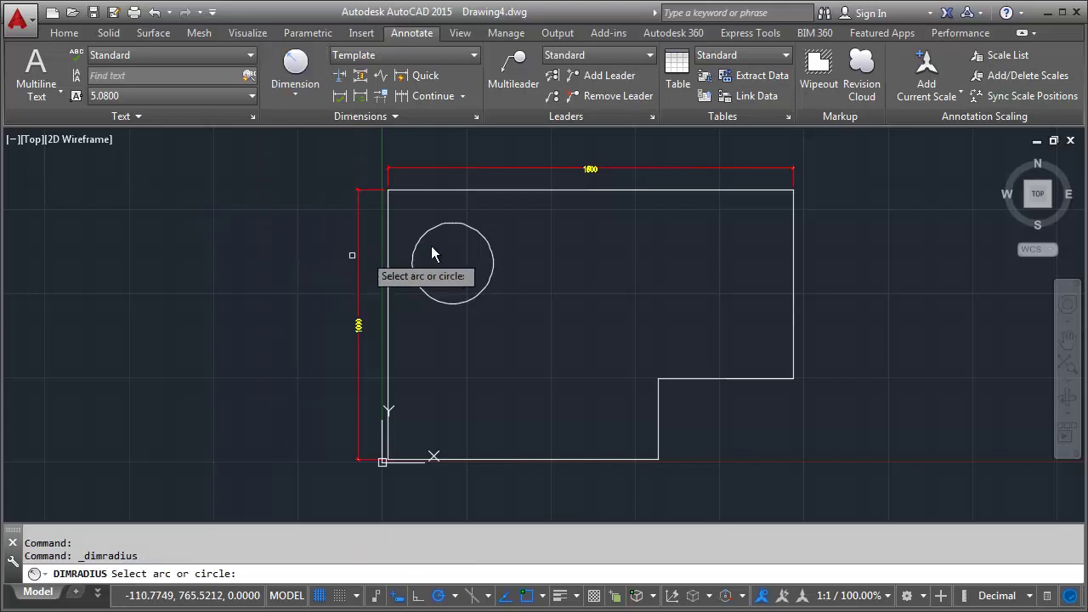
pyautogui.click(493, 257)
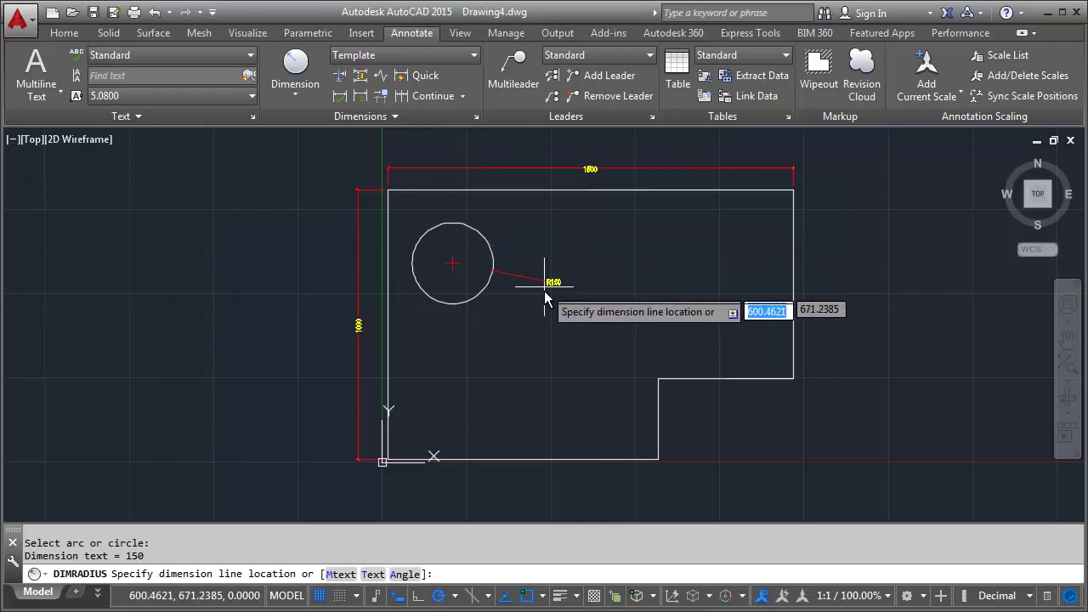
pyautogui.click(522, 340)
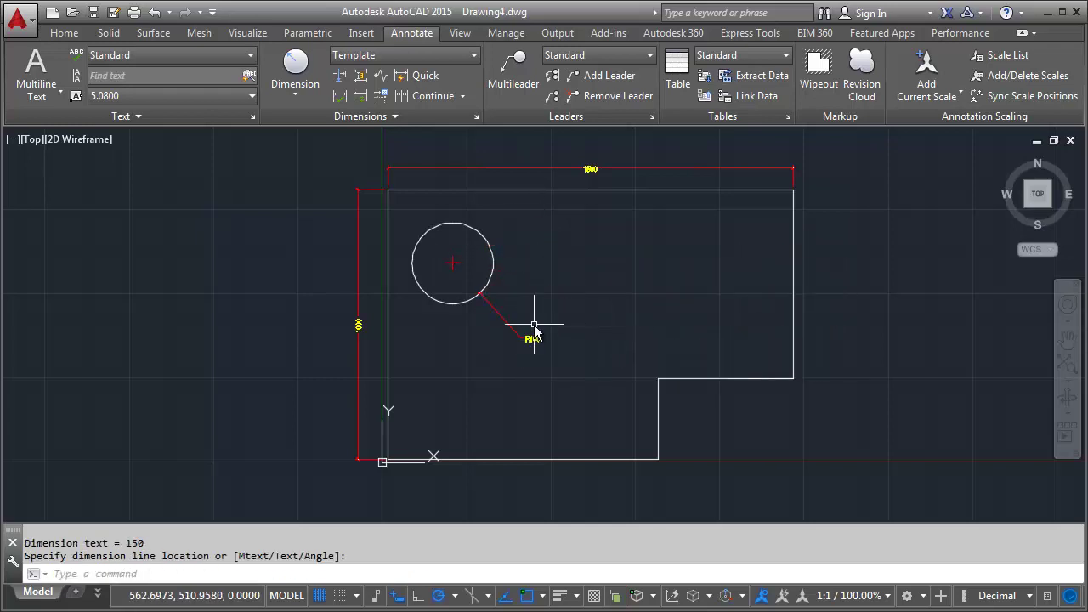
pyautogui.scroll(2, 534, 327)
pyautogui.moveTo(566, 323)
pyautogui.mouseDown(button='middle')
pyautogui.moveTo(492, 355)
pyautogui.moveTo(550, 351)
pyautogui.mouseUp(button='middle')
pyautogui.scroll(-1, 498, 348)
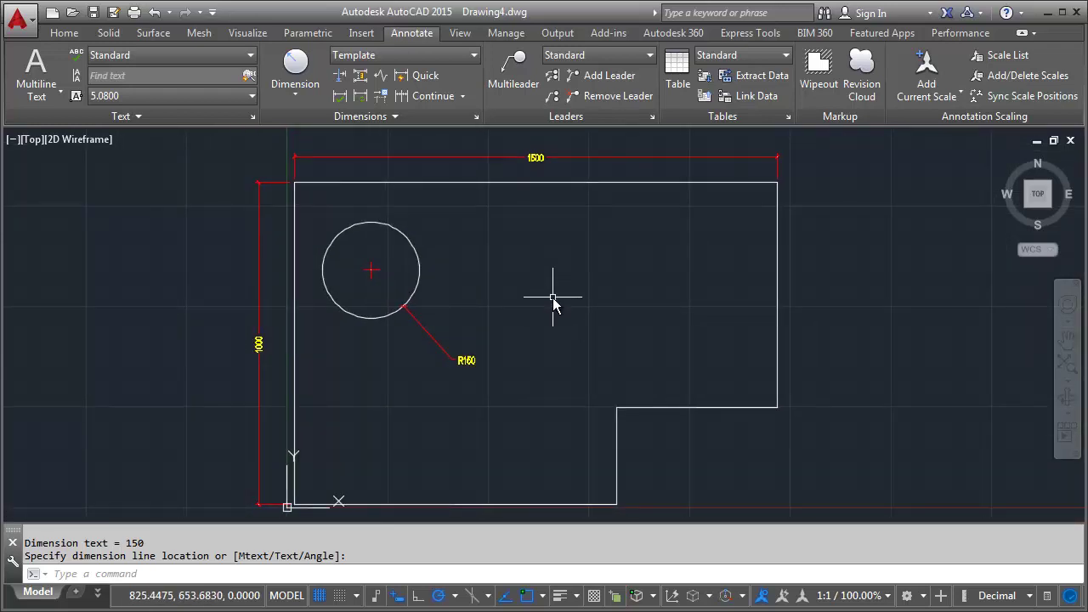